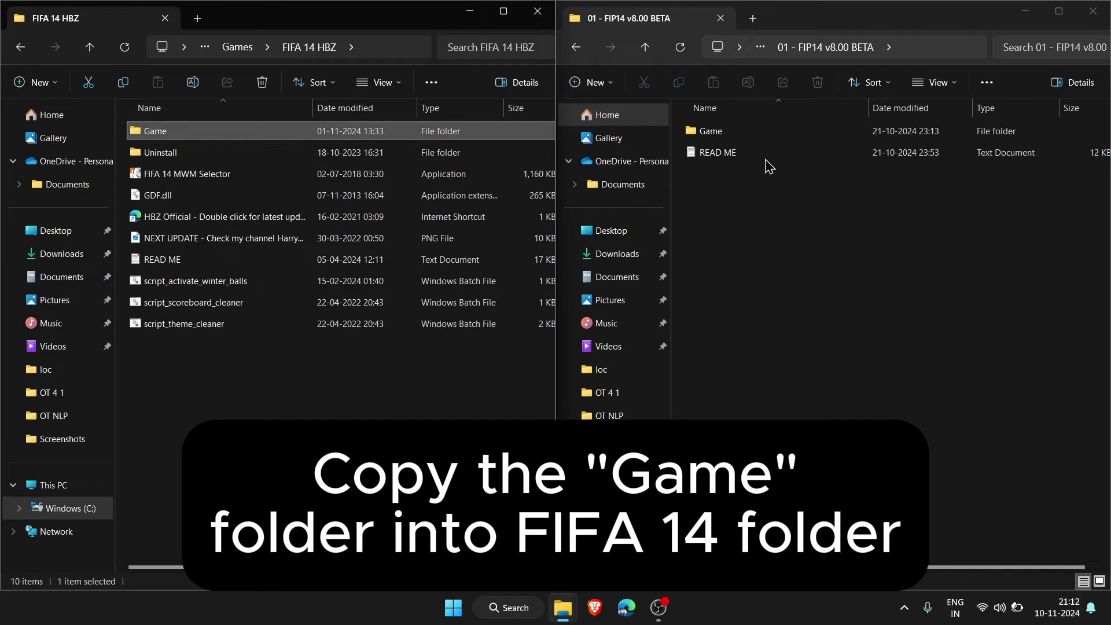
Step: Look inside the Game folder of 01 - FIP14 v8.00 BETA and return to its parent folder
click(779, 139)
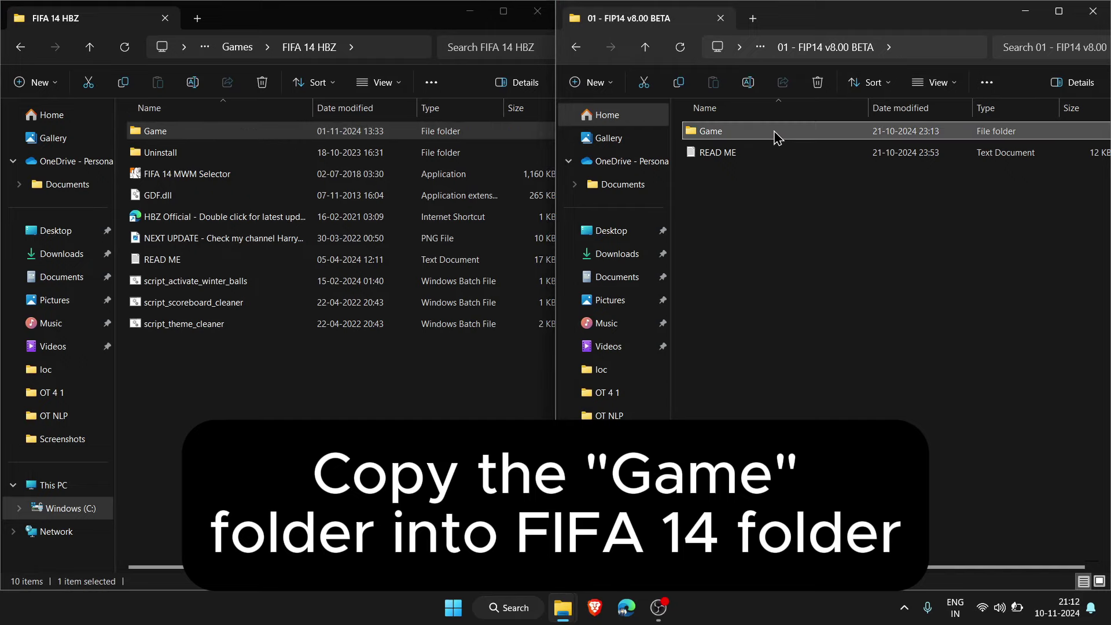
double_click(775, 131)
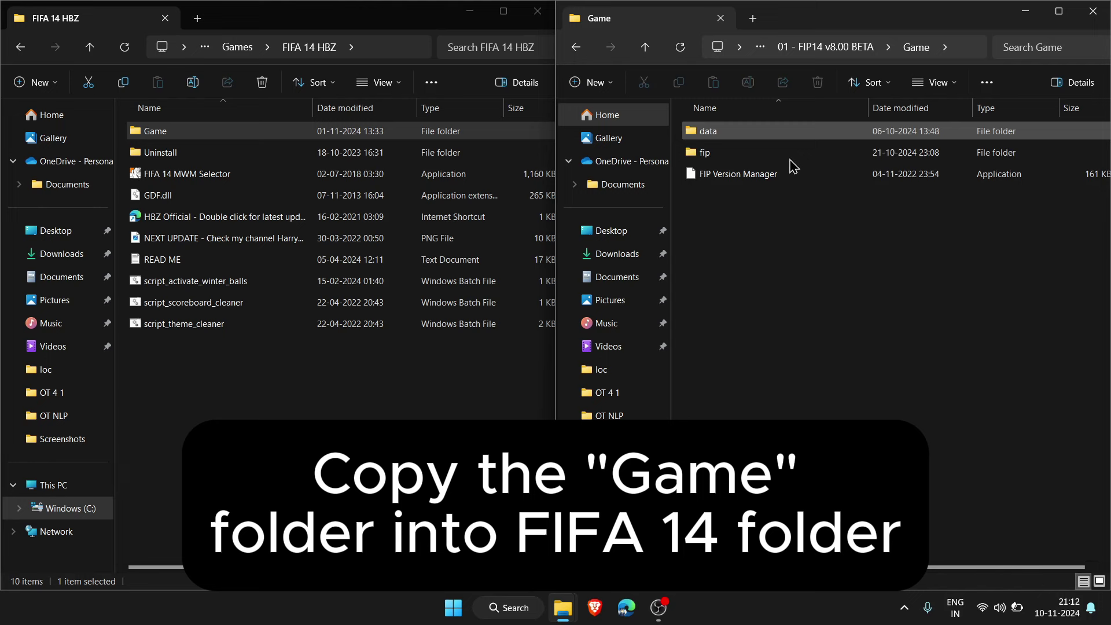
click(644, 47)
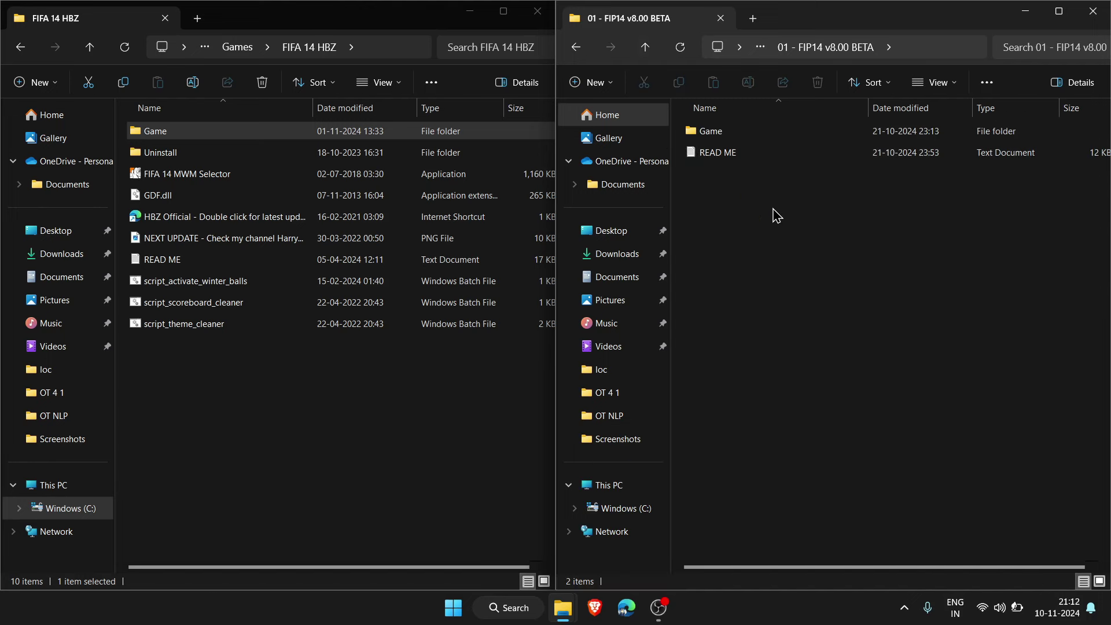
Step: Copy the Game folder and READ ME file from 01 - FIP14 v8.00 BETA into the FIFA 14 HBZ folder
right_click(777, 215)
click(730, 209)
drag(729, 209, 817, 265)
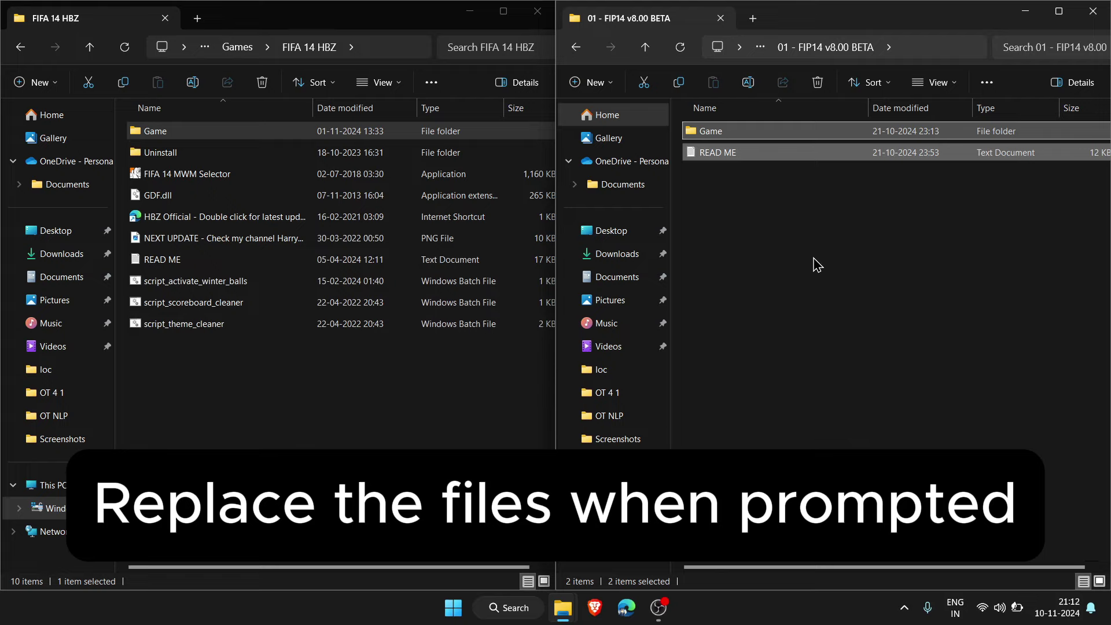
click(842, 215)
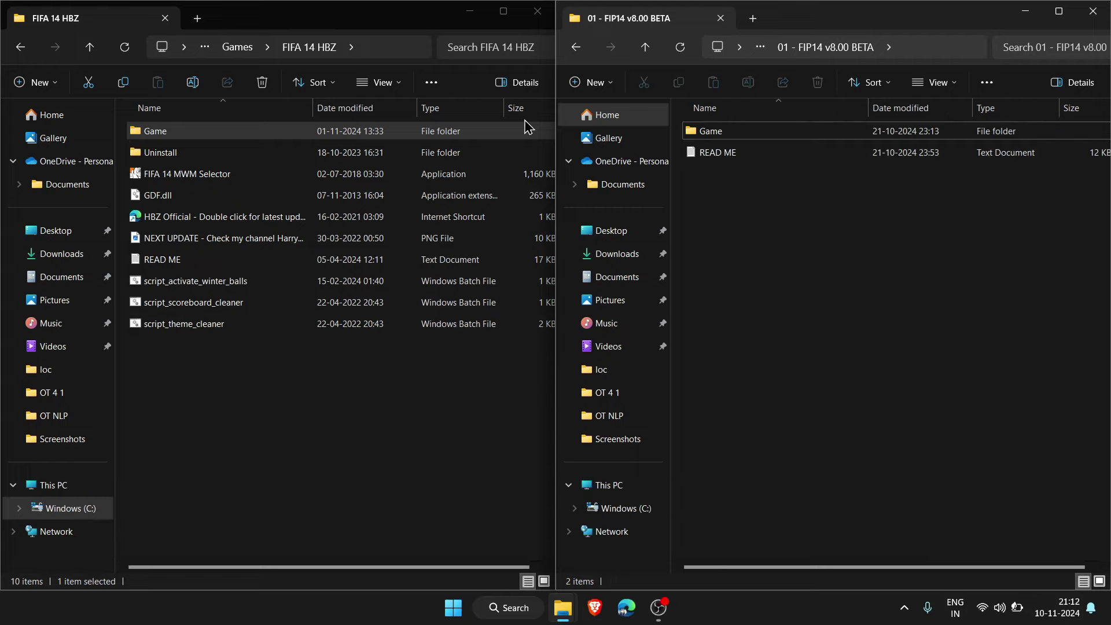
Step: Launch FIP Version Manager from the Game folder inside FIFA 14 HBZ
double_click(519, 137)
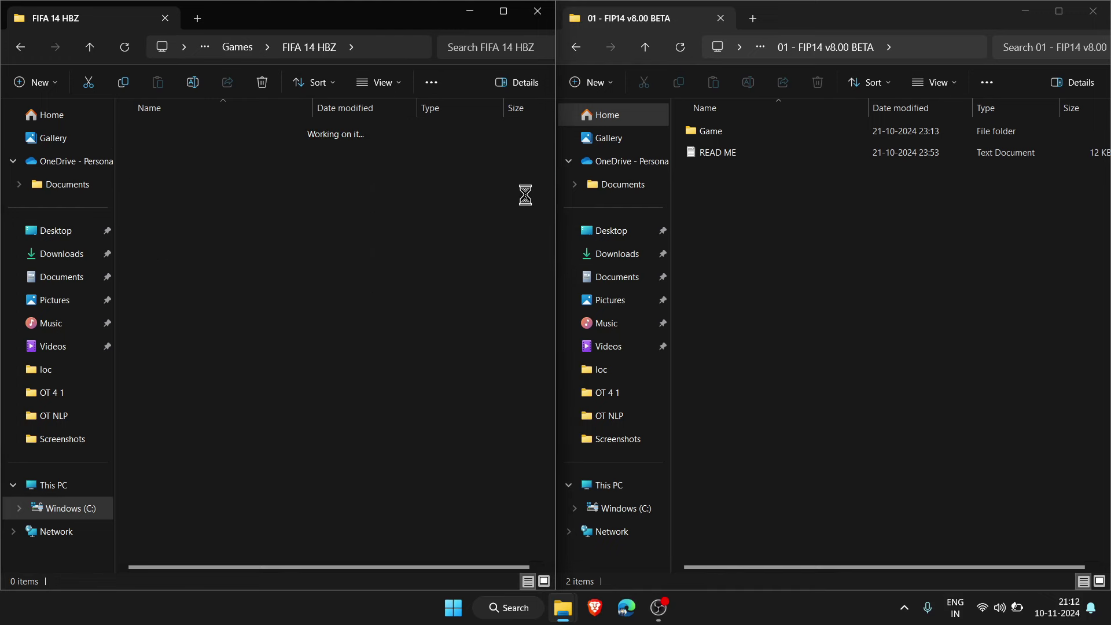
scroll(411, 336, down, 12)
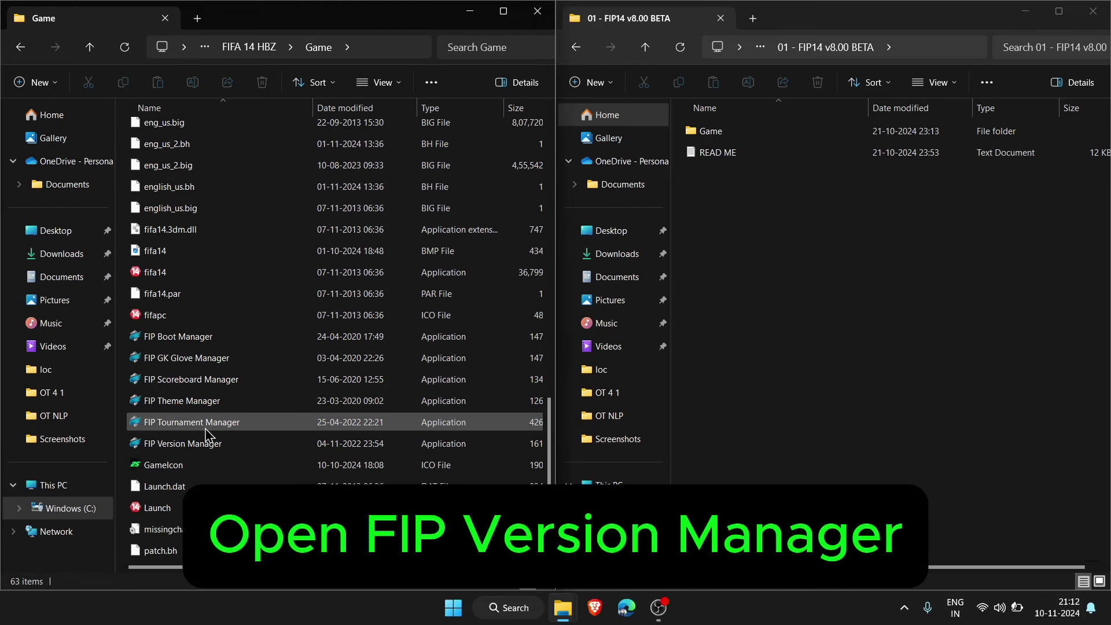
click(213, 445)
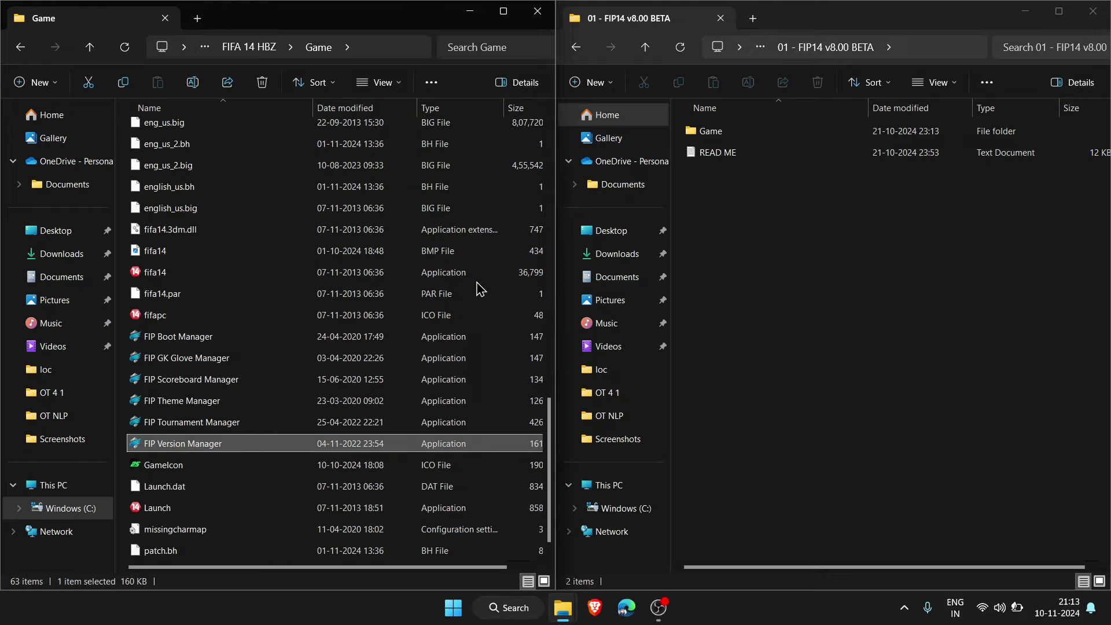
click(495, 289)
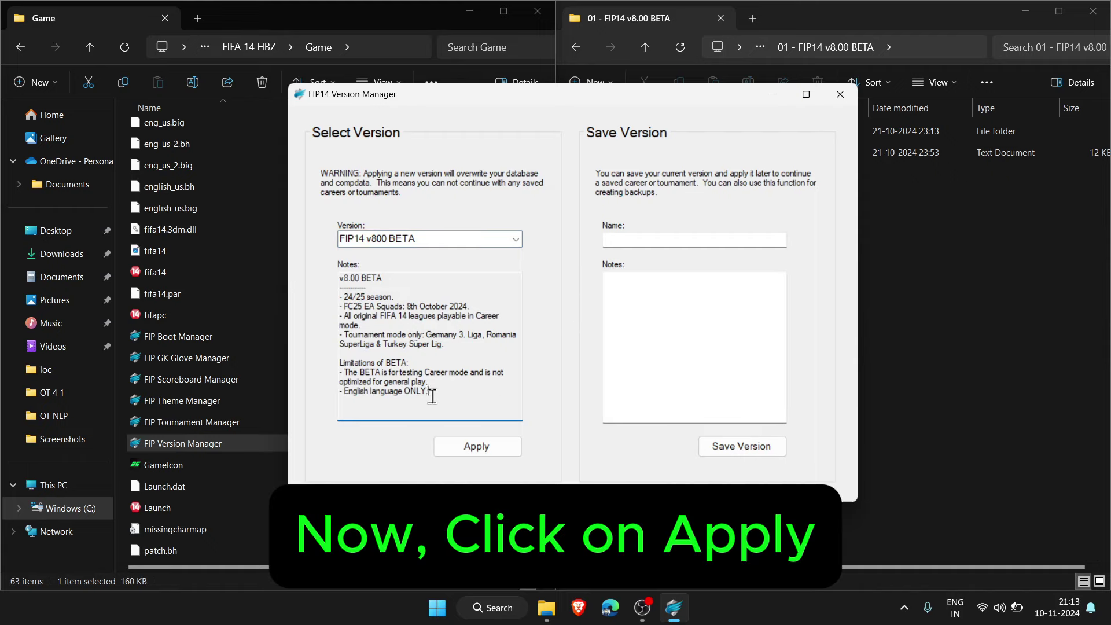
Step: Apply the FIP14 v800 BETA version in FIP Version Manager and clear both folder windows off the desktop
drag(432, 396, 352, 364)
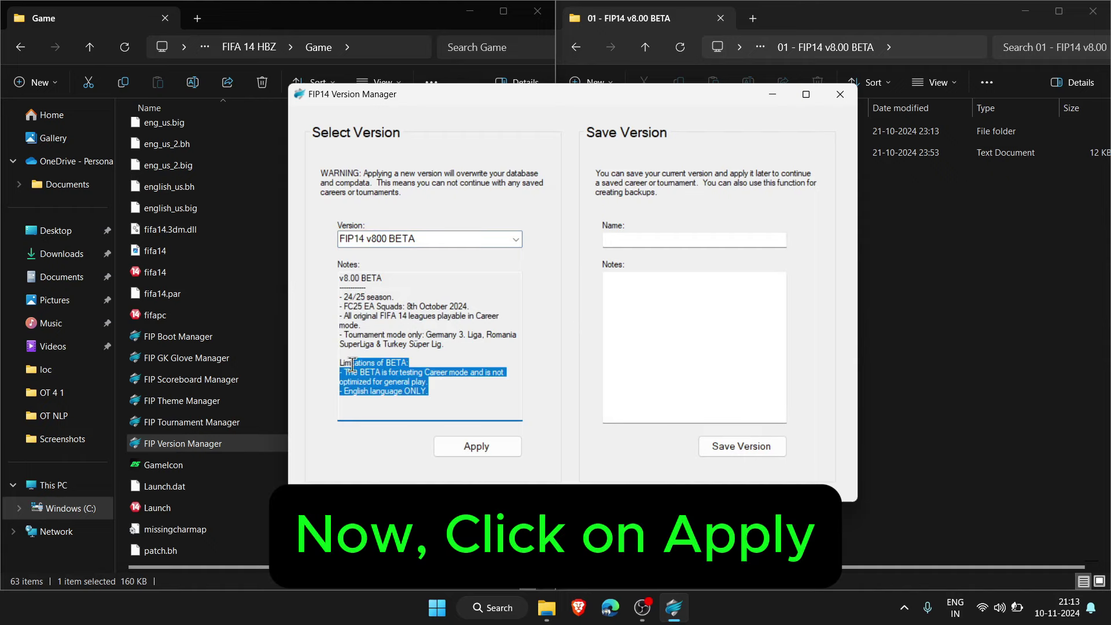
click(380, 379)
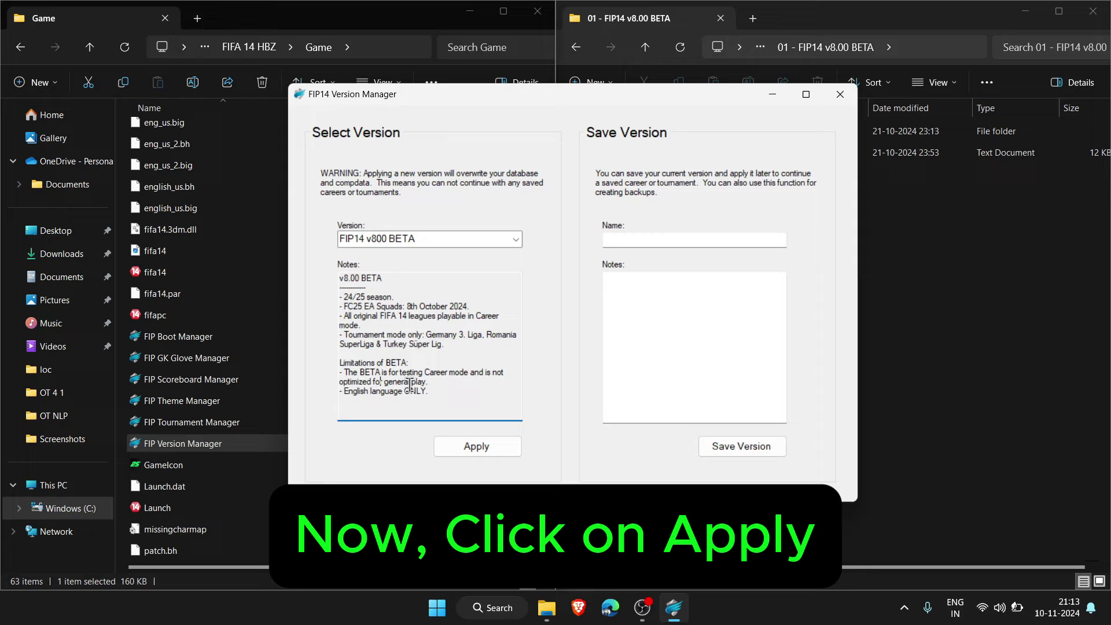
click(413, 238)
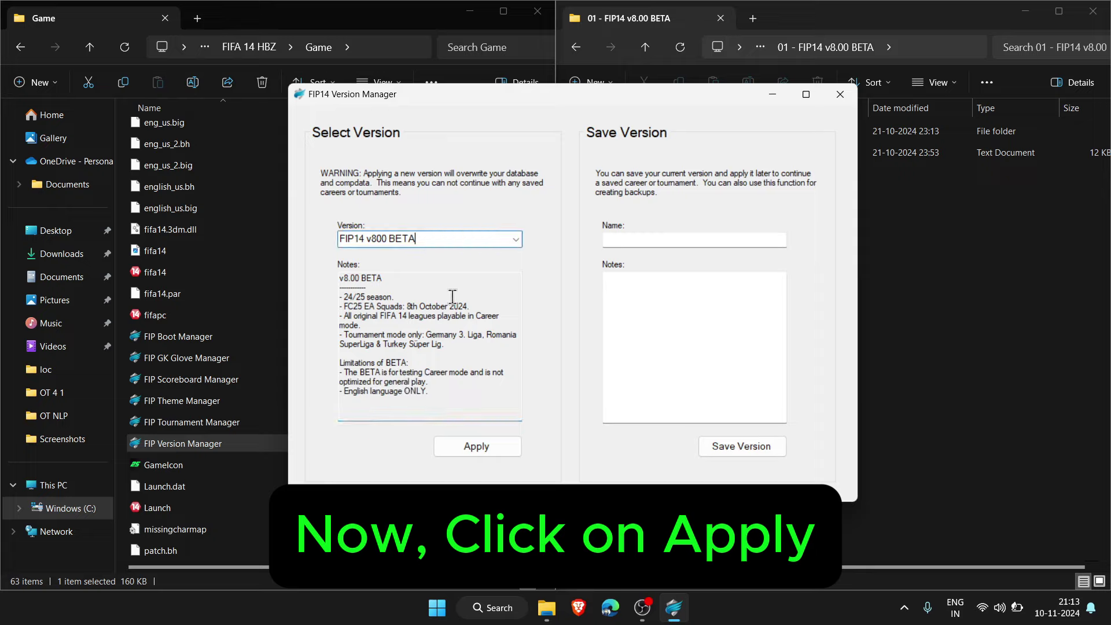
click(498, 451)
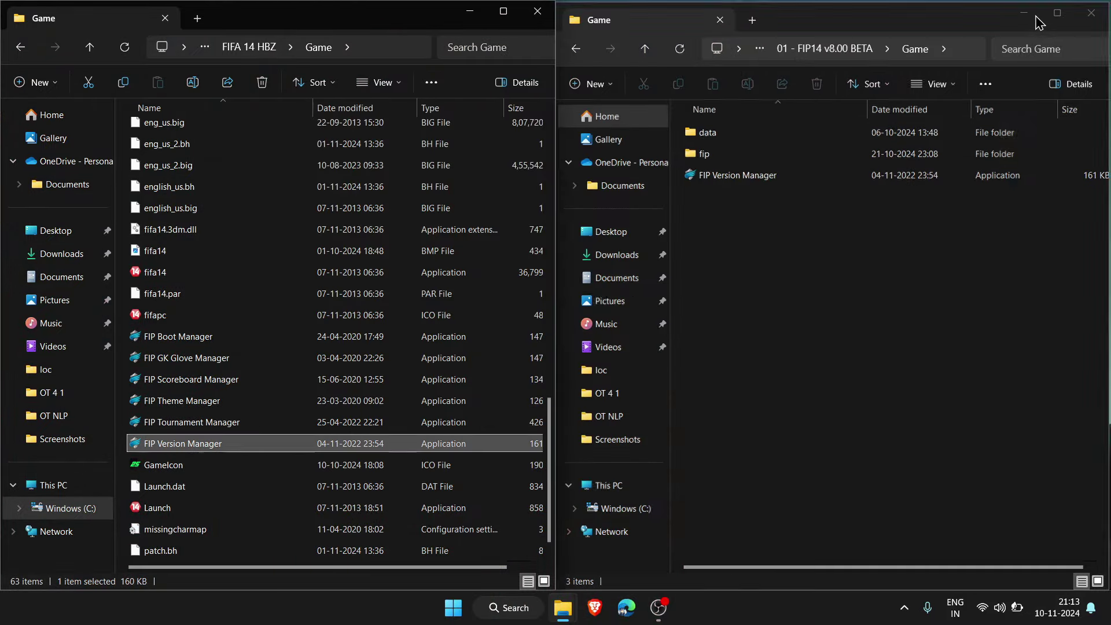
click(1093, 11)
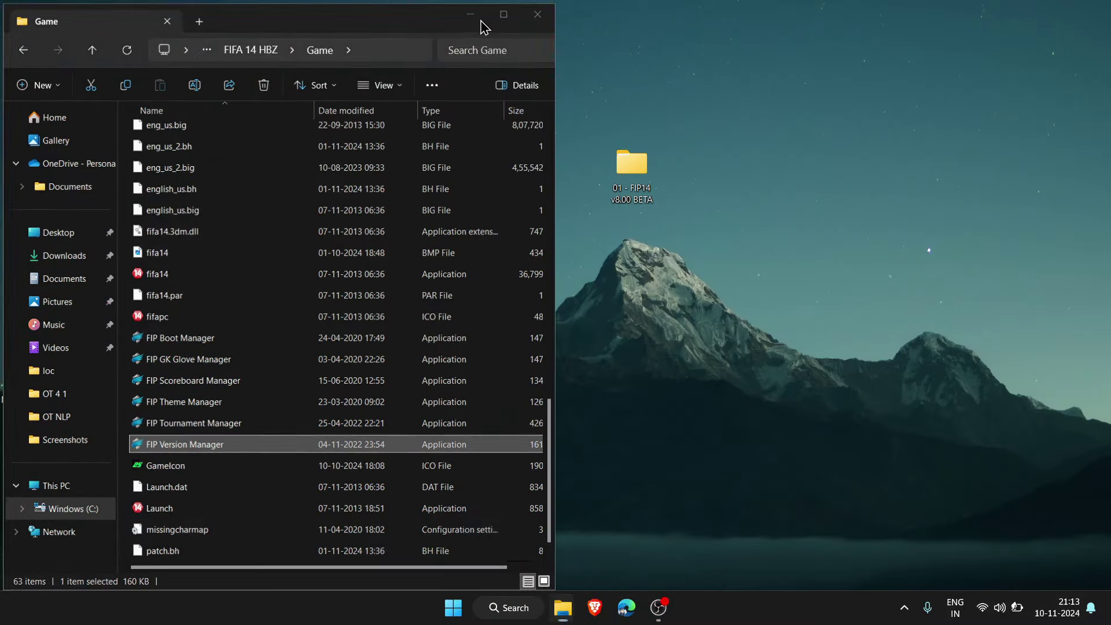
click(478, 19)
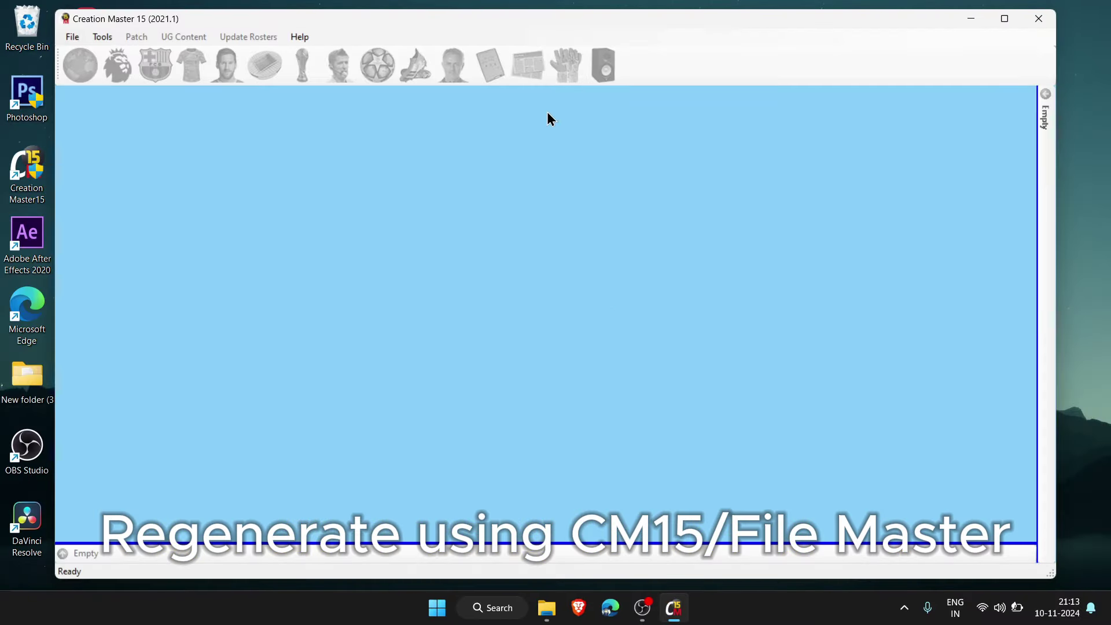
Step: In Creation Master 15, start opening a game with all files chosen manually, using C:\Games\FIFA 14 HBZ as the FIFA root folder
double_click(554, 22)
click(22, 25)
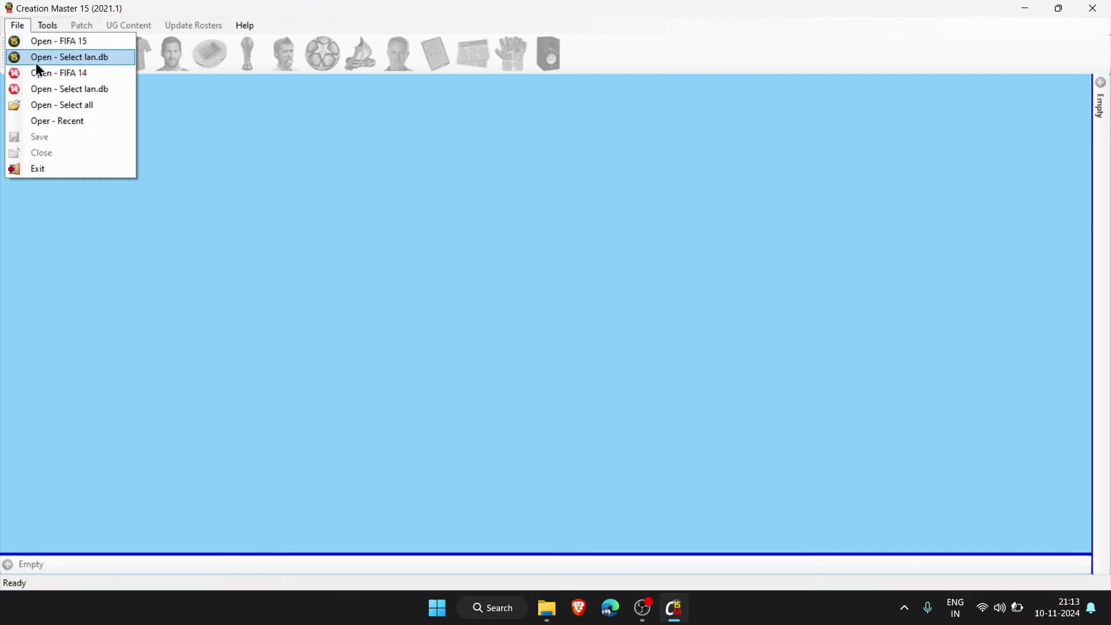
click(75, 106)
scroll(509, 336, down, 2)
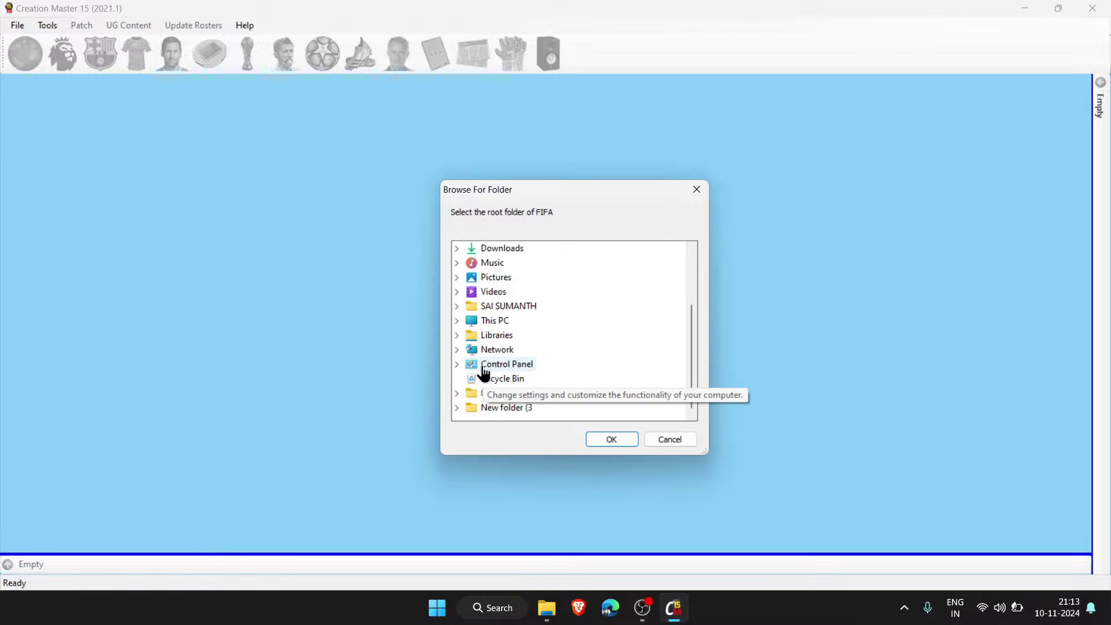
double_click(472, 322)
click(485, 263)
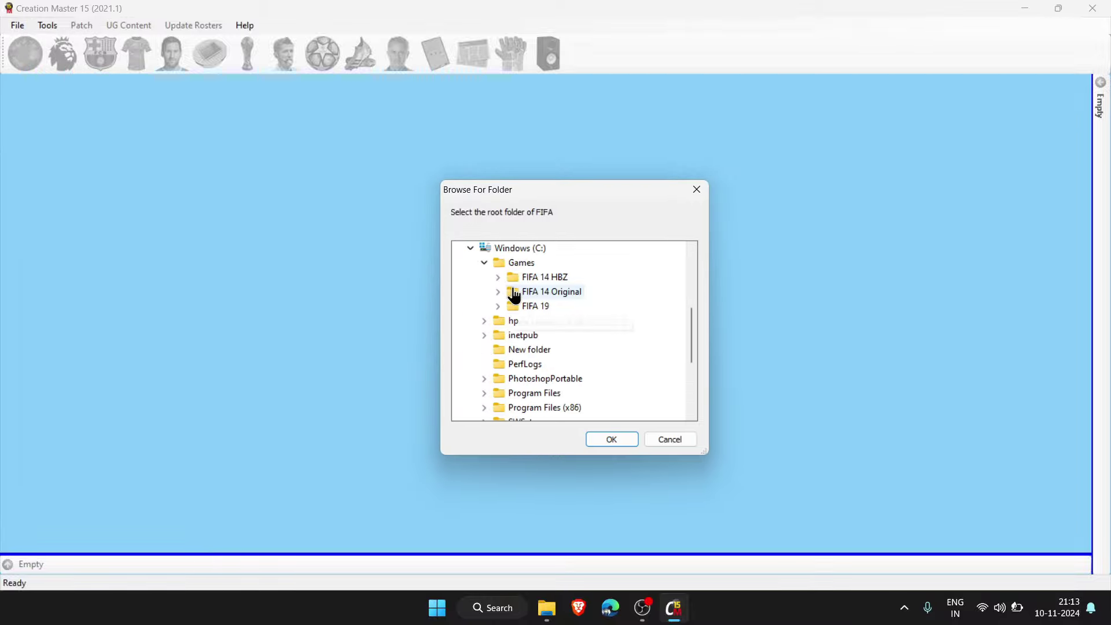
double_click(524, 277)
click(612, 439)
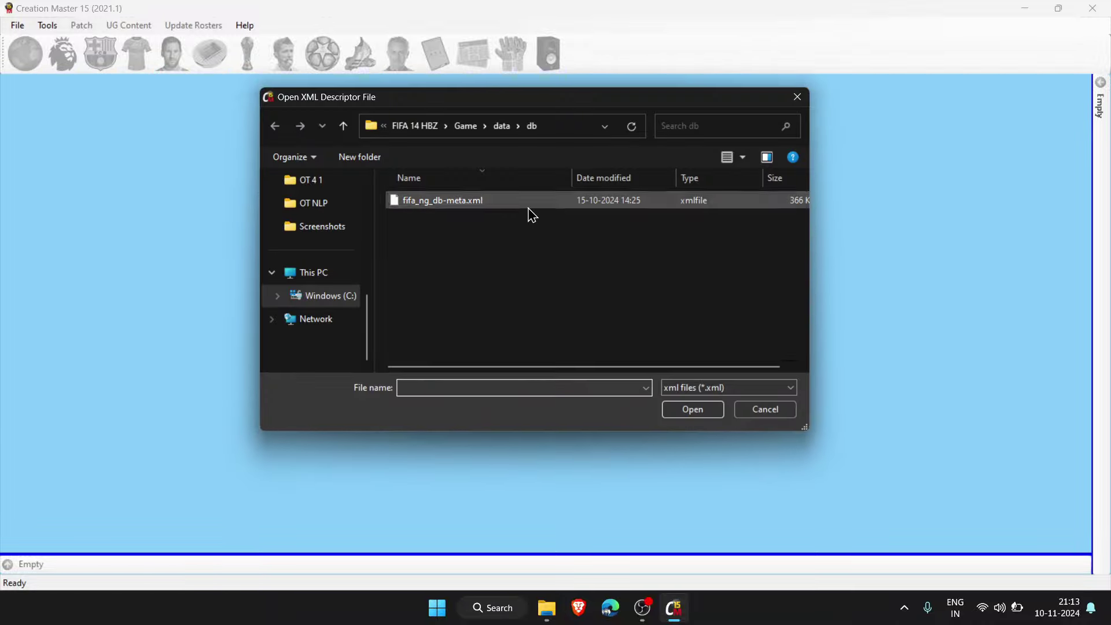
Step: Load the fifa_ng_db-meta.xml descriptor and the game database, with eng_us as the language database
click(526, 202)
double_click(526, 203)
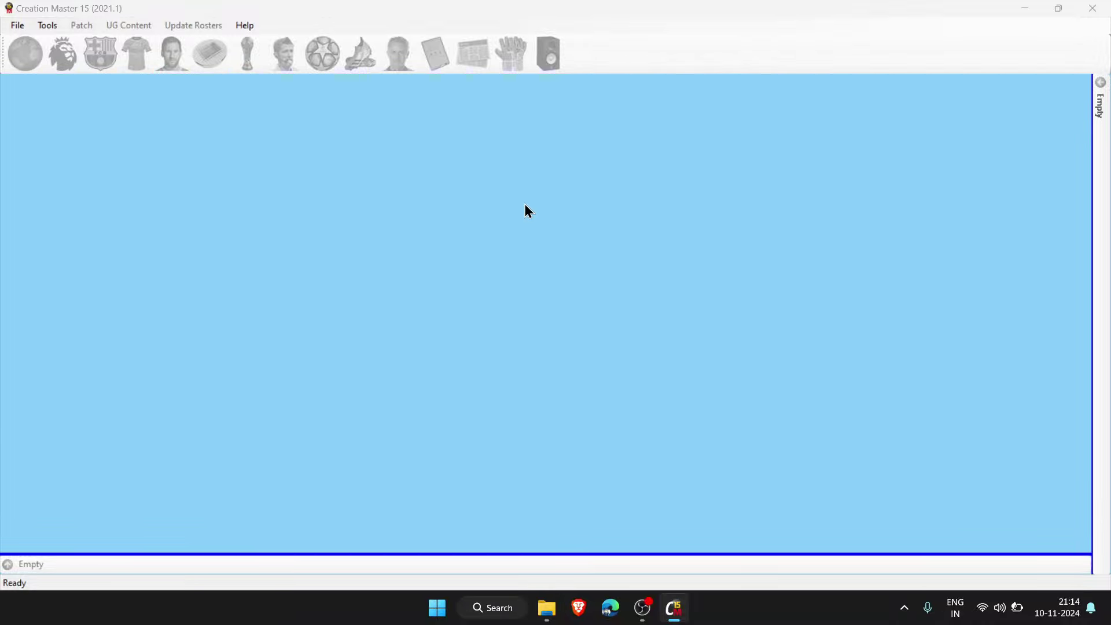
double_click(528, 203)
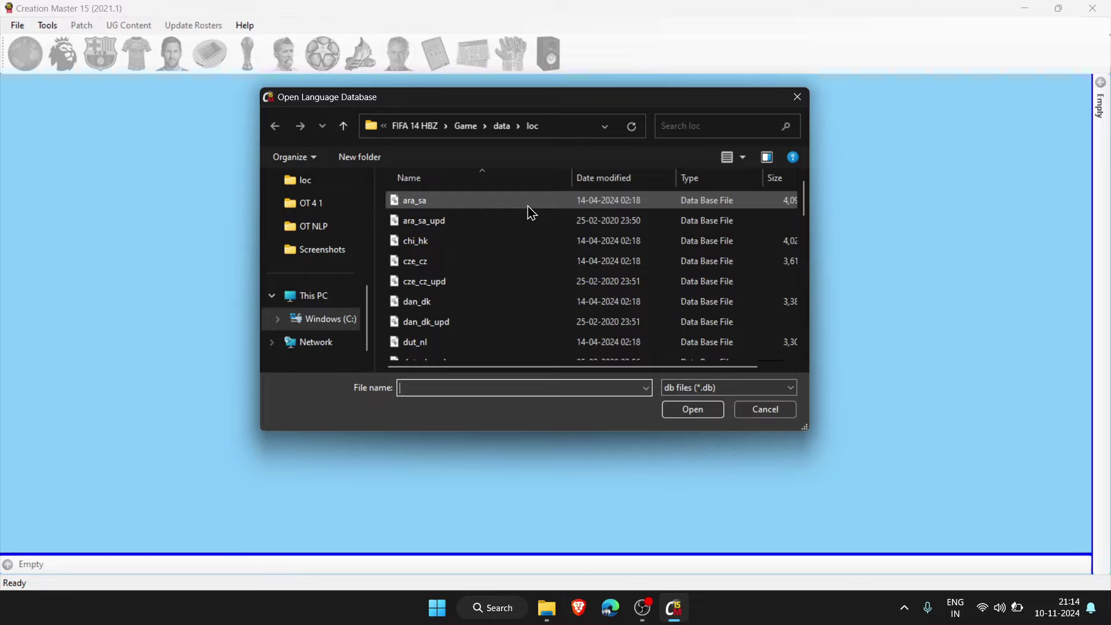
scroll(523, 307, down, 3)
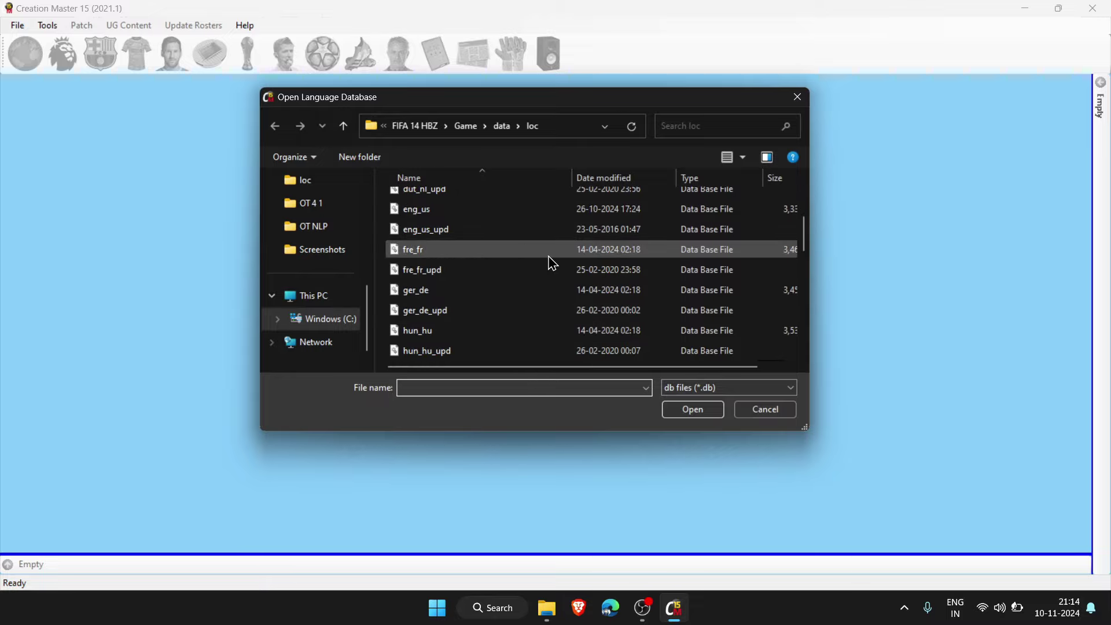
click(503, 213)
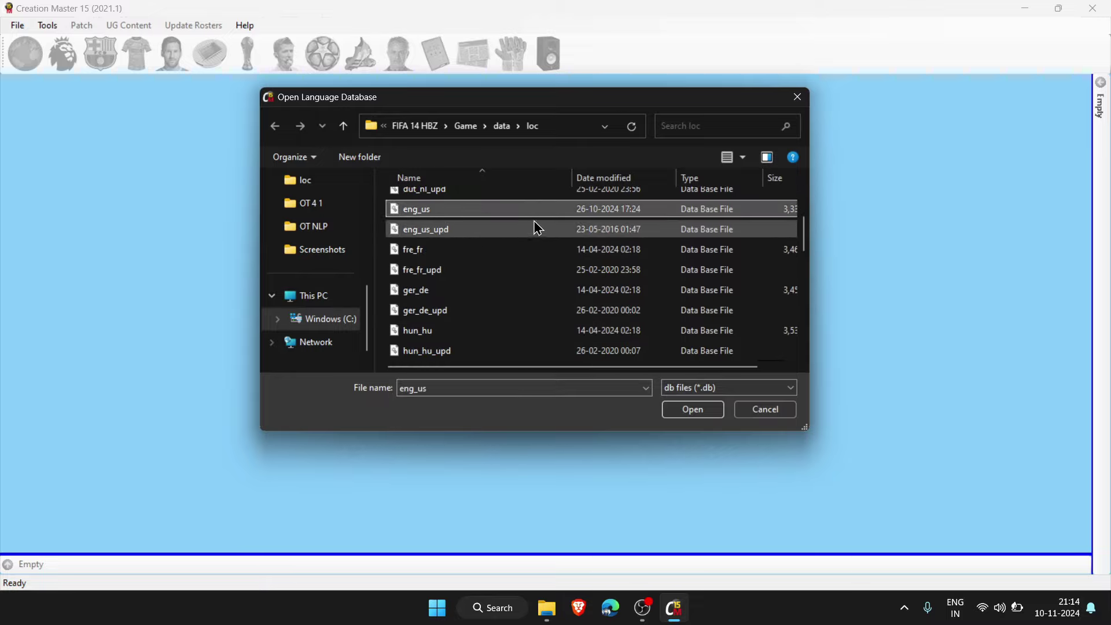
double_click(529, 215)
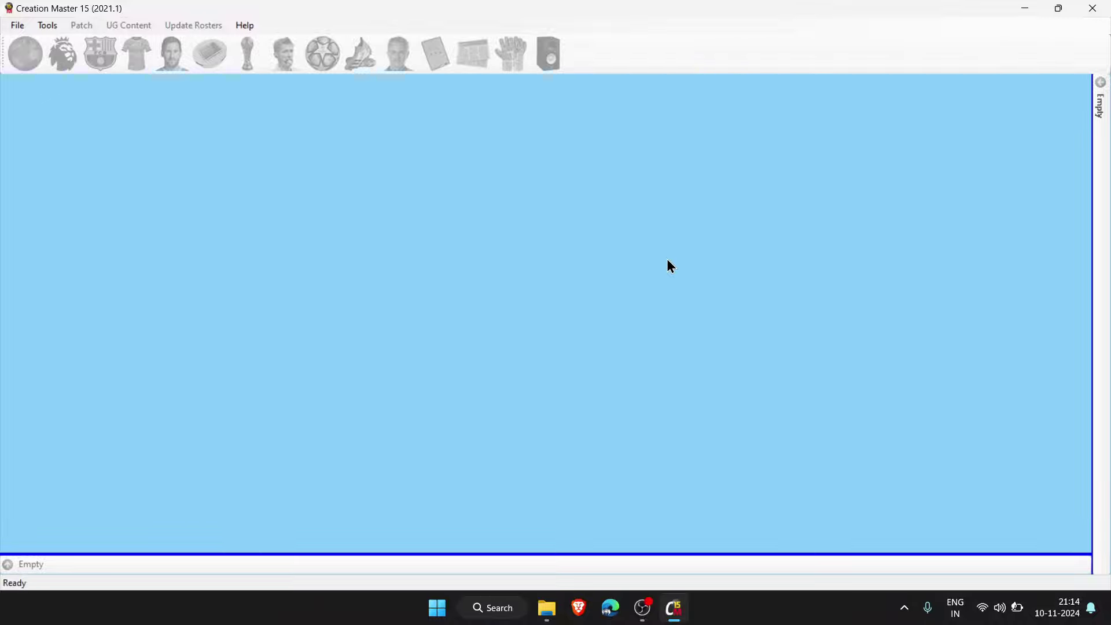
Step: Regenerate the BH files for the opened FIFA 14 game
click(48, 25)
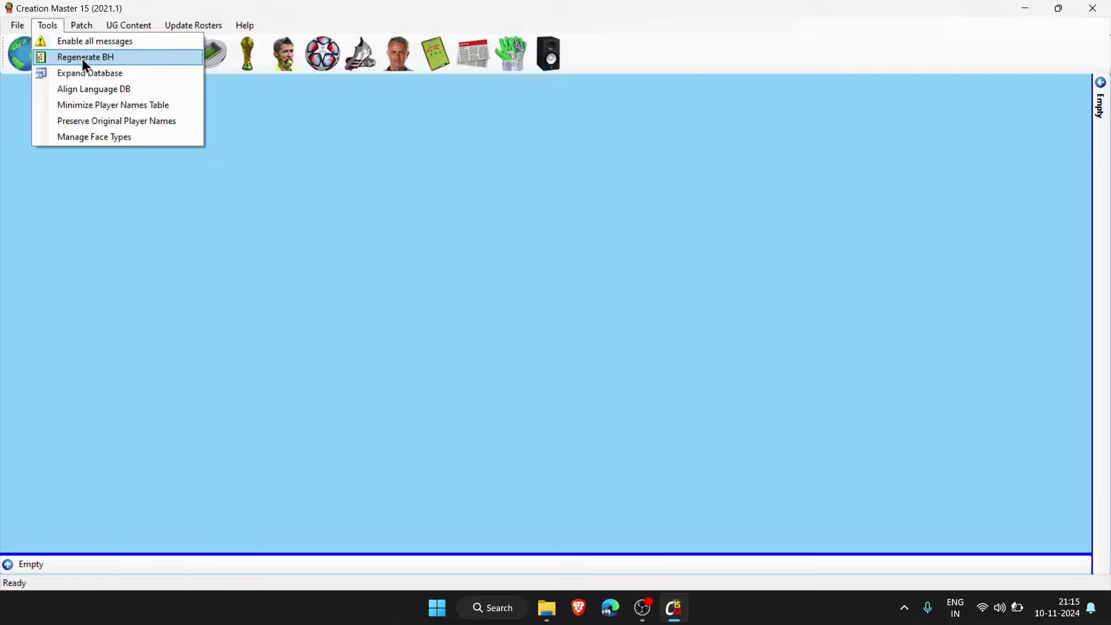
click(176, 57)
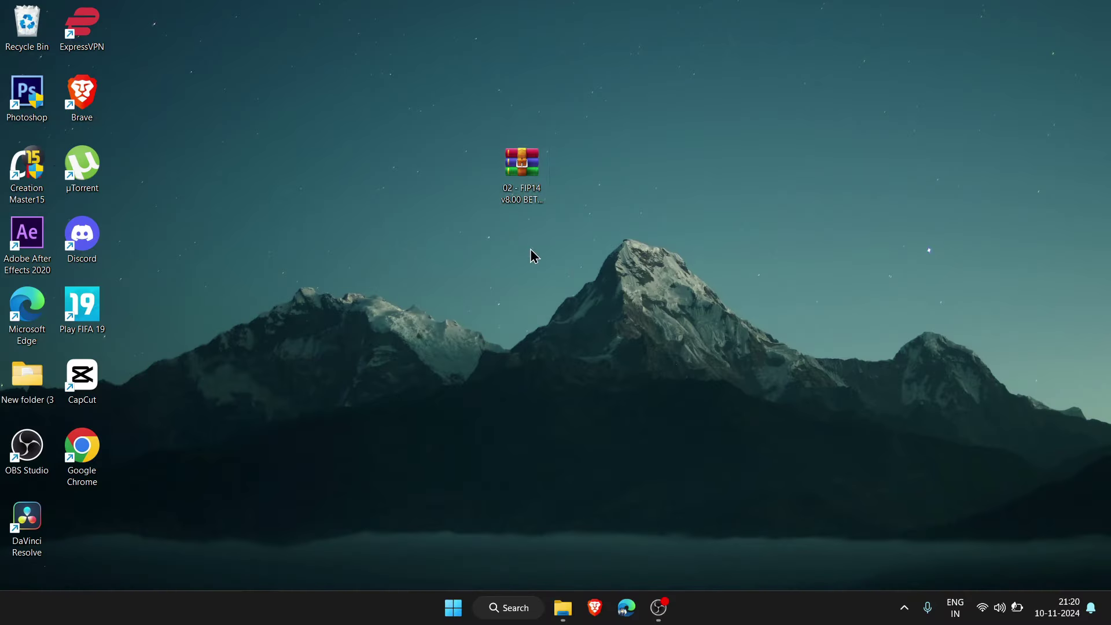
Step: Extract the 02 - FIP14 v8.00 BETA V2 archive to its own folder and place that folder beside the archive on the desktop
right_click(523, 197)
mouse_move(653, 437)
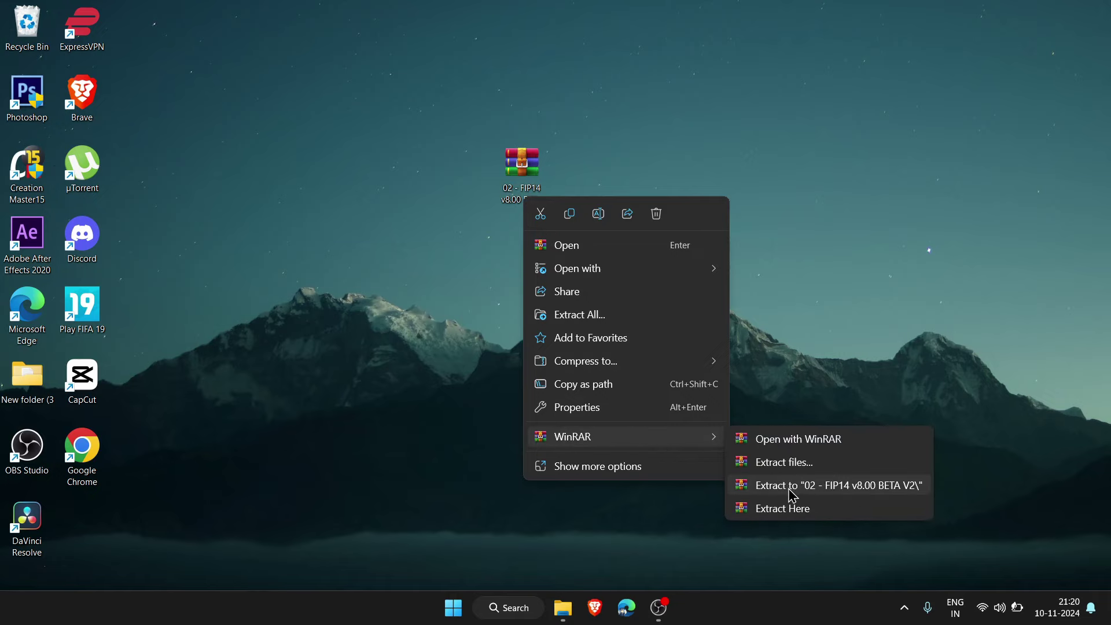
click(793, 492)
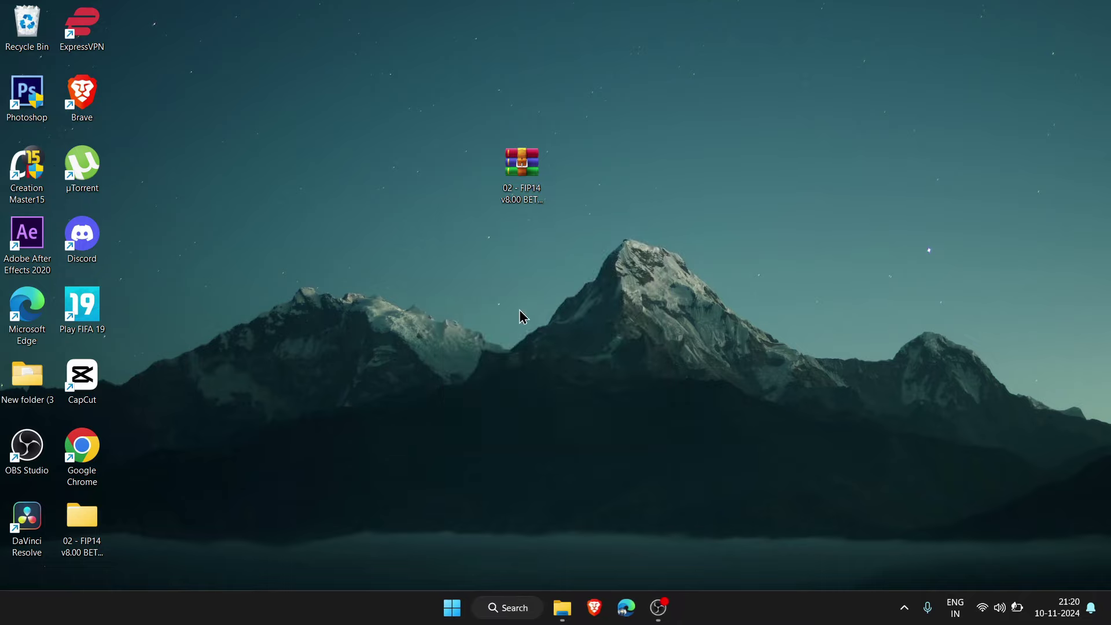
drag(103, 523, 650, 204)
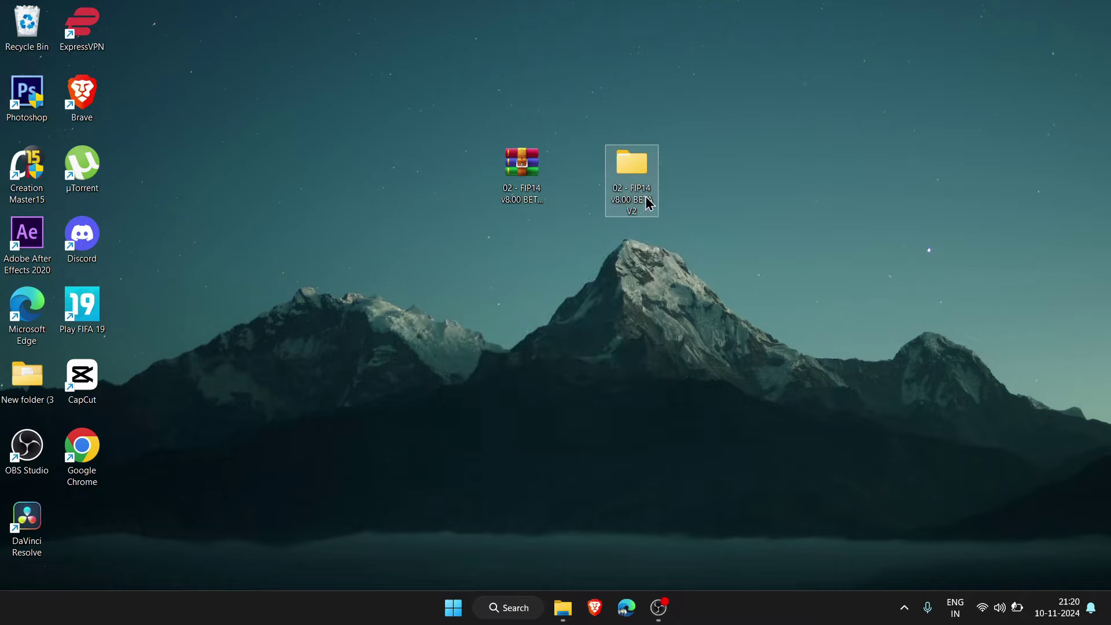
Step: Open the inner 02 - FIP14 v8.00 BETA V2 folder beside FIFA 14 HBZ and copy its Game folder and READ ME file across
double_click(649, 204)
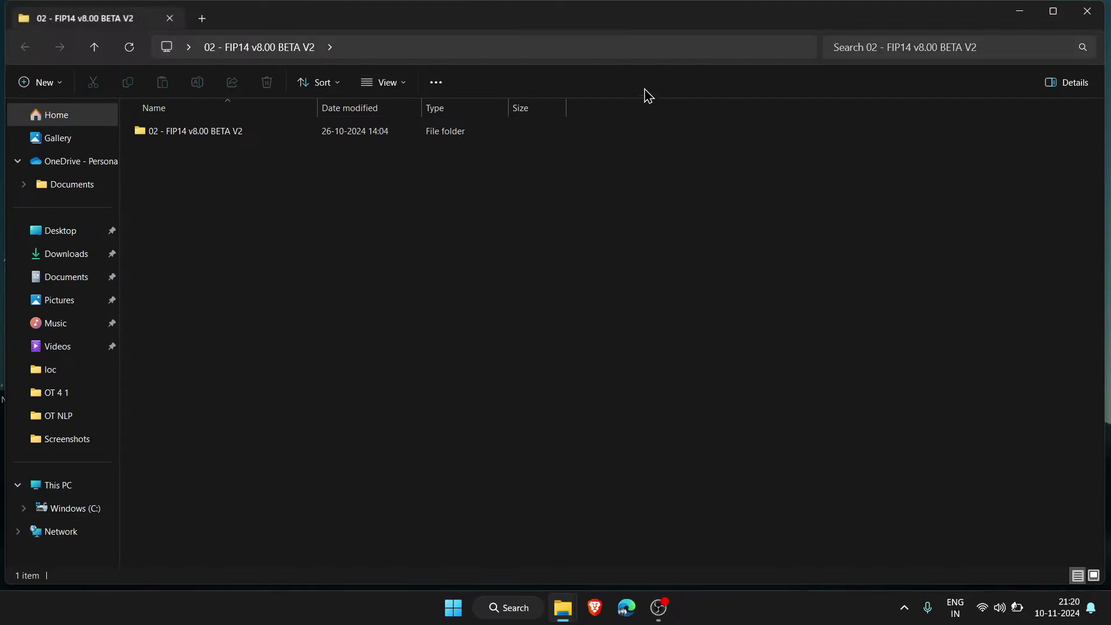
drag(660, 28, 662, 3)
click(303, 137)
double_click(320, 137)
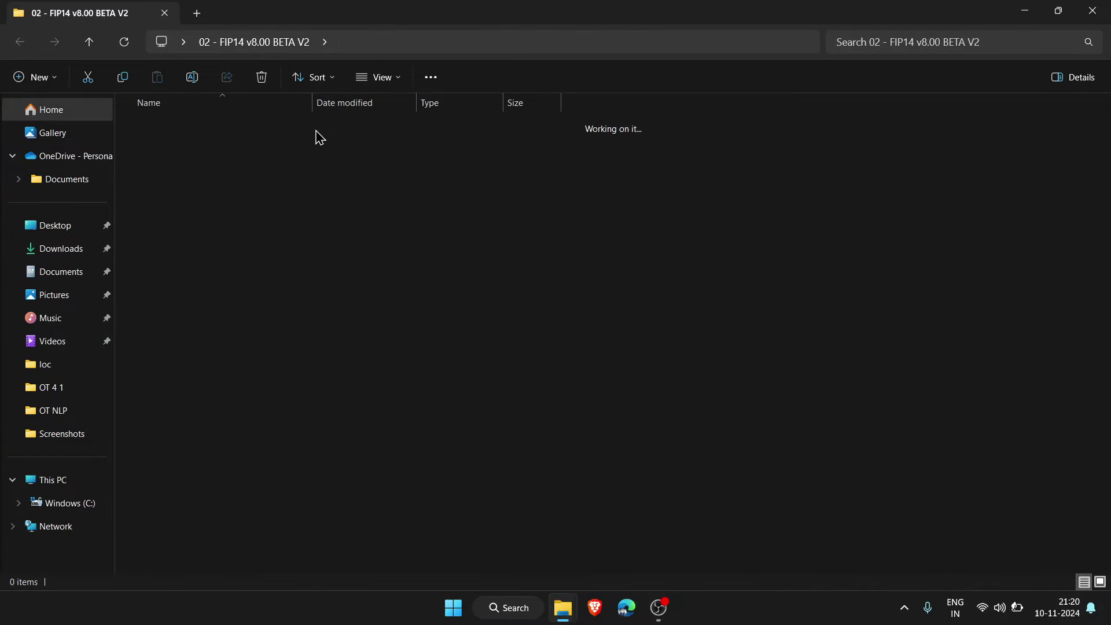
drag(318, 137, 335, 154)
drag(634, 15, 1109, 243)
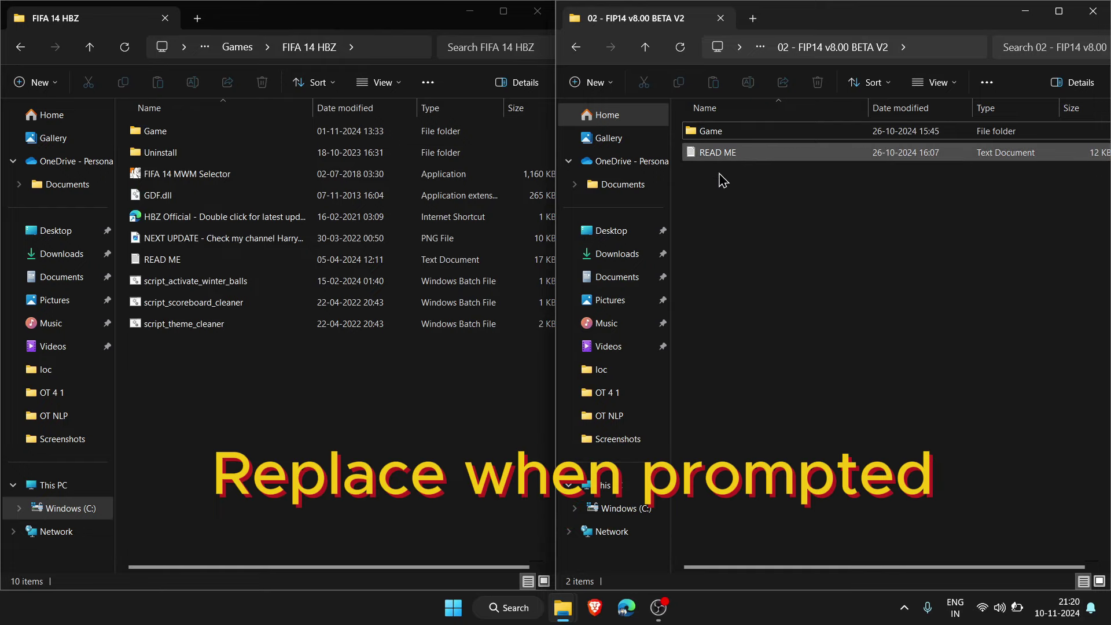
drag(781, 168, 360, 393)
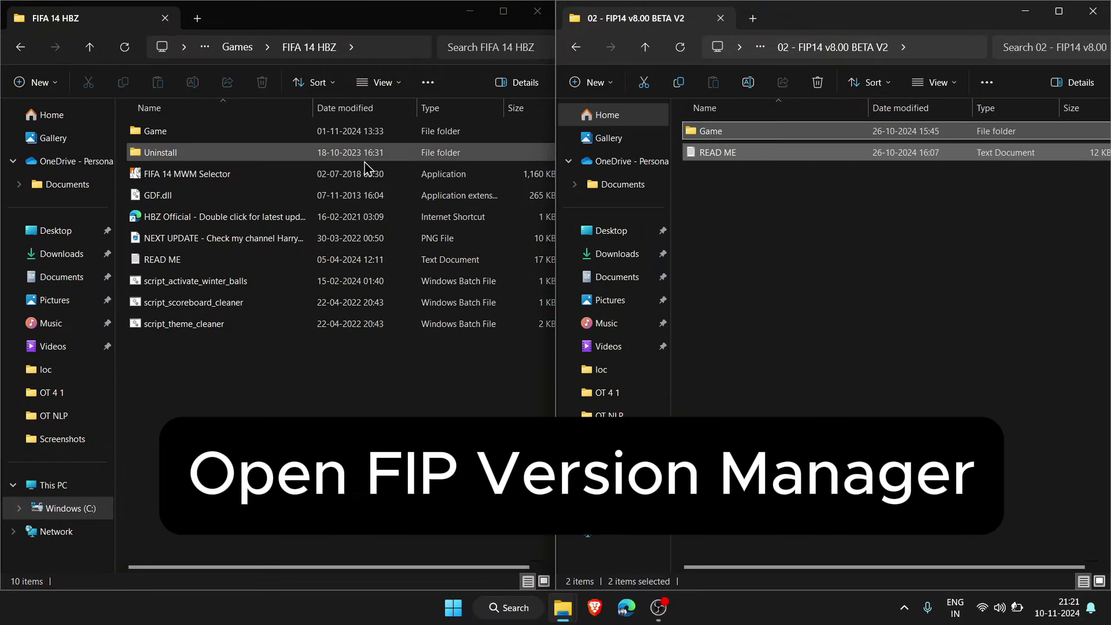
Step: Launch FIP Version Manager from the Game folder of FIFA 14 HBZ and minimize both File Explorer windows
click(355, 136)
double_click(356, 136)
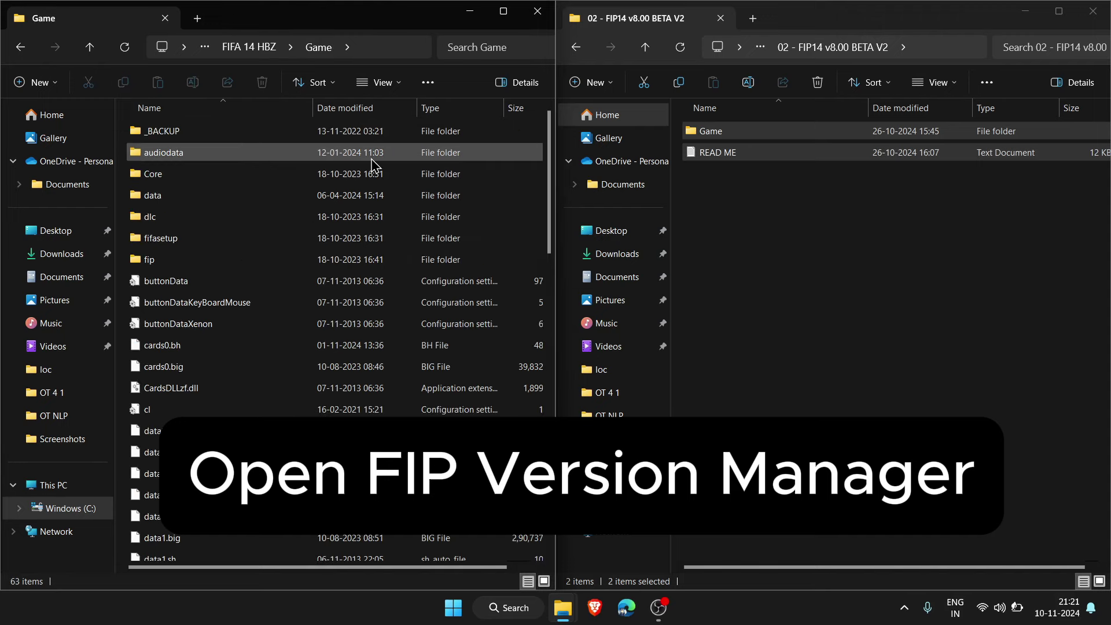
scroll(382, 278, down, 5)
scroll(385, 295, down, 6)
click(194, 426)
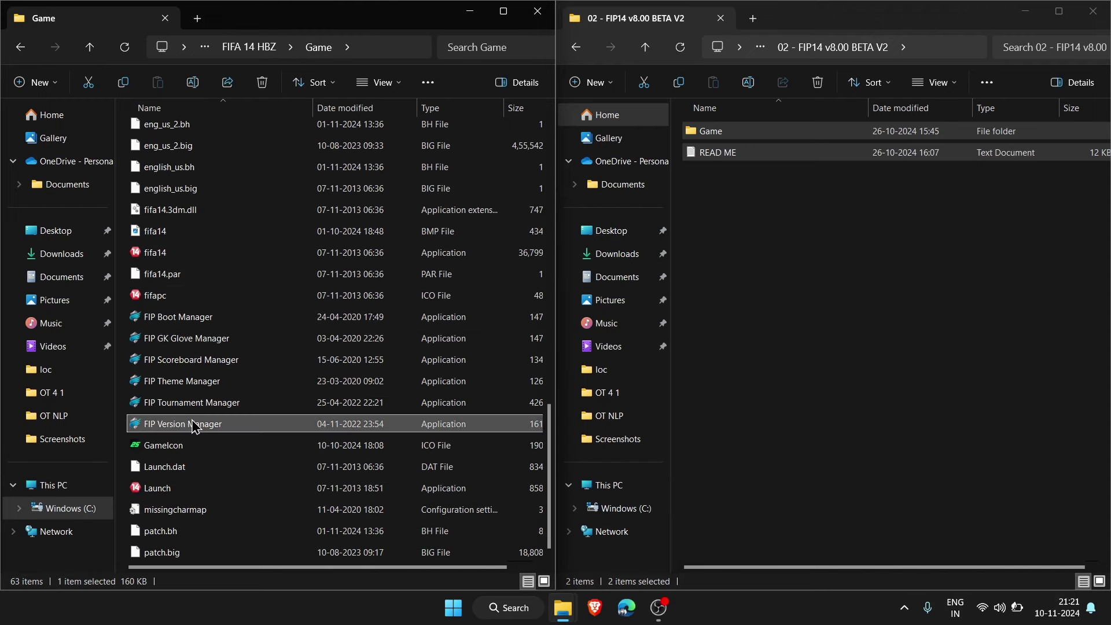
double_click(250, 427)
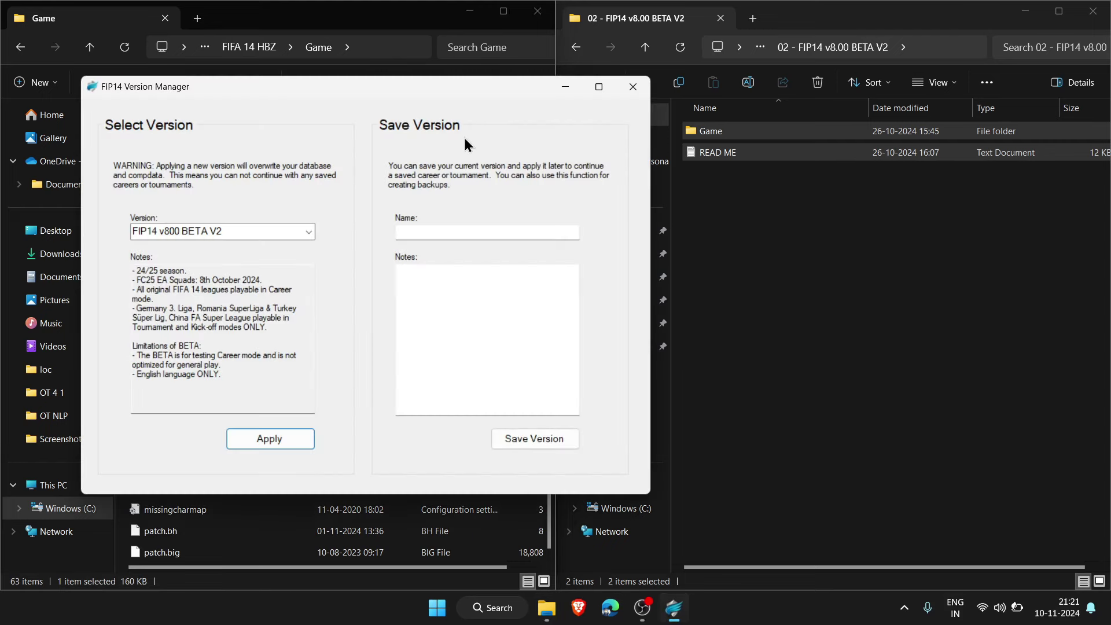
drag(467, 86, 649, 90)
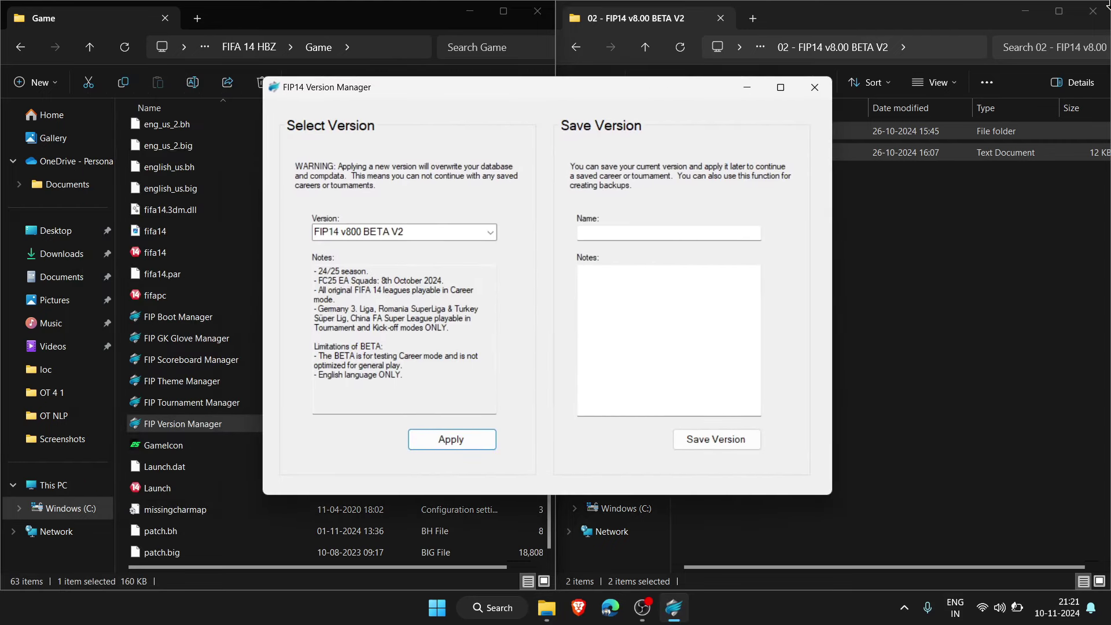
click(1026, 11)
click(469, 11)
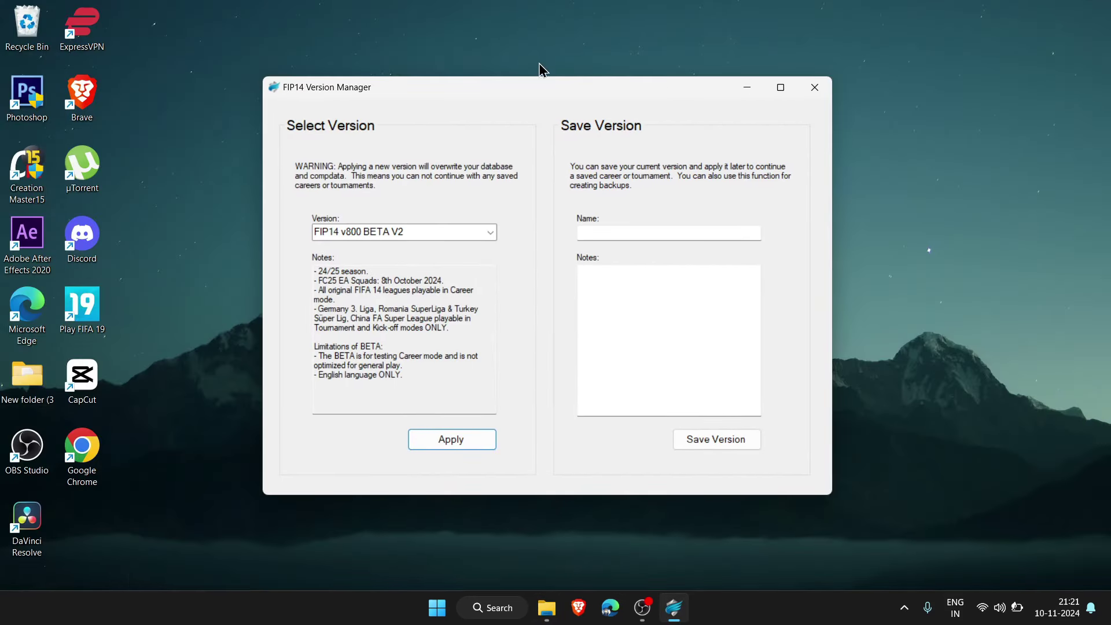
drag(542, 87, 582, 64)
Step: Choose FIP14 v800 BETA V2 as the version and review its season, squad and limitation notes
click(531, 210)
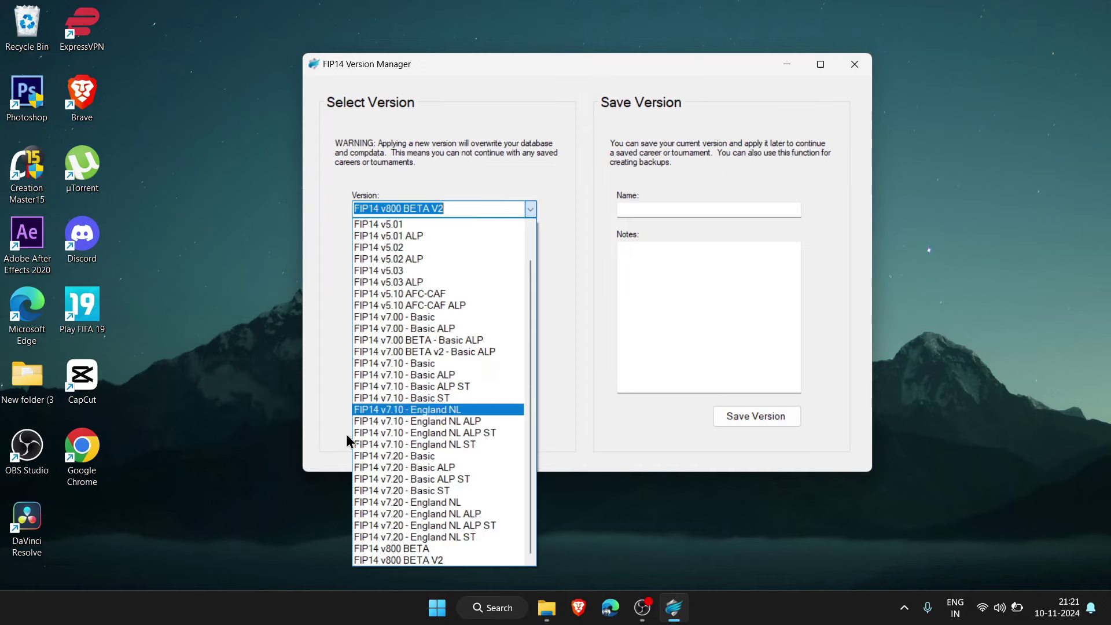
click(428, 562)
click(455, 205)
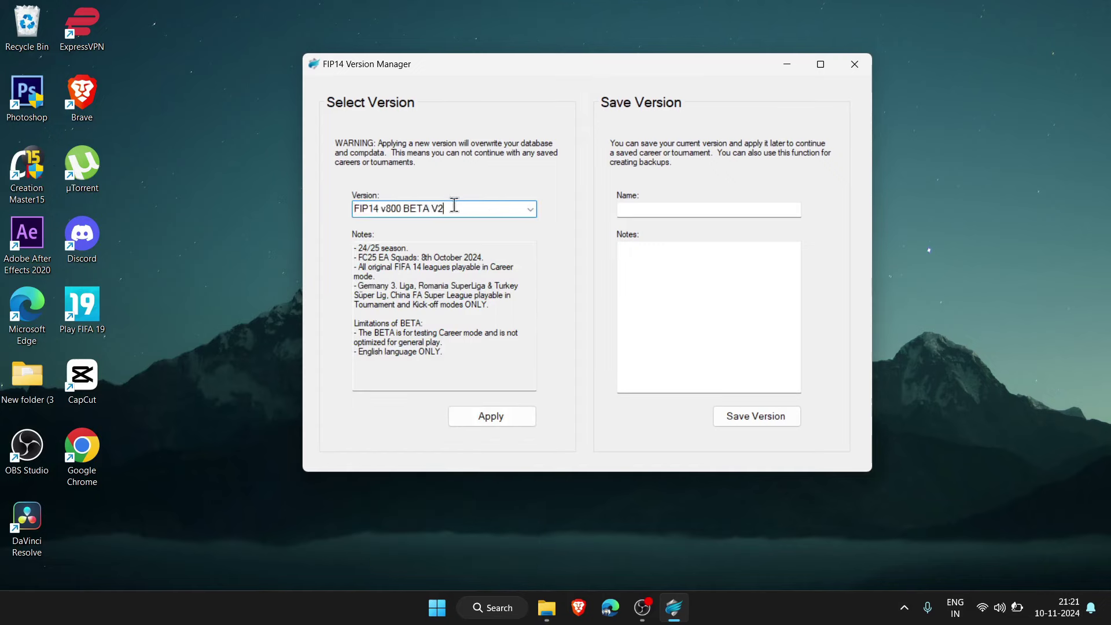
drag(457, 353, 345, 320)
click(396, 343)
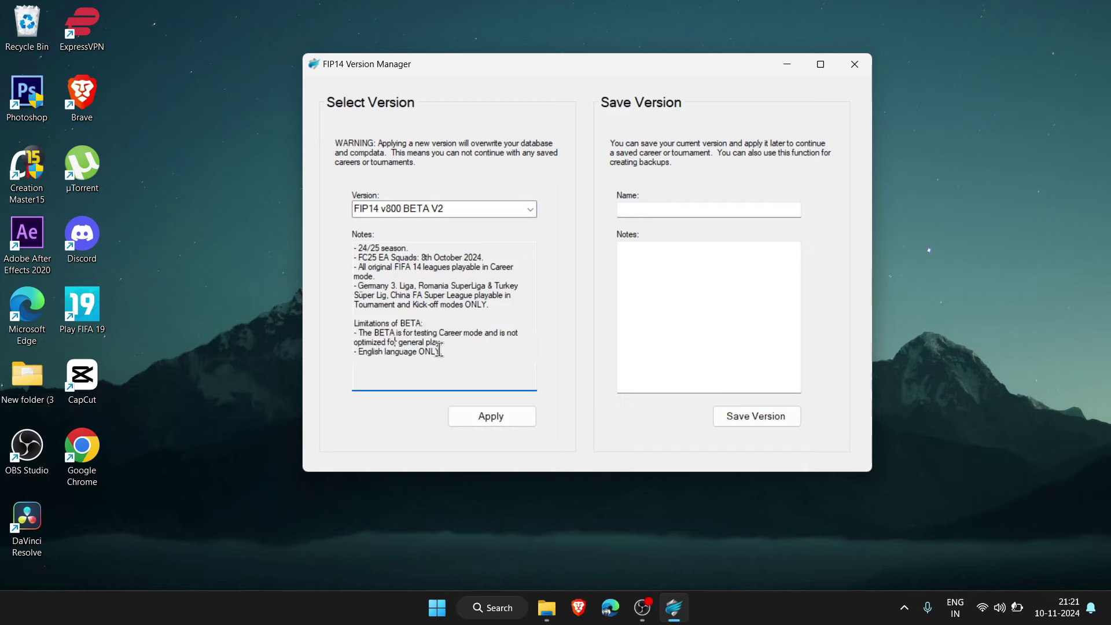
drag(476, 302, 350, 248)
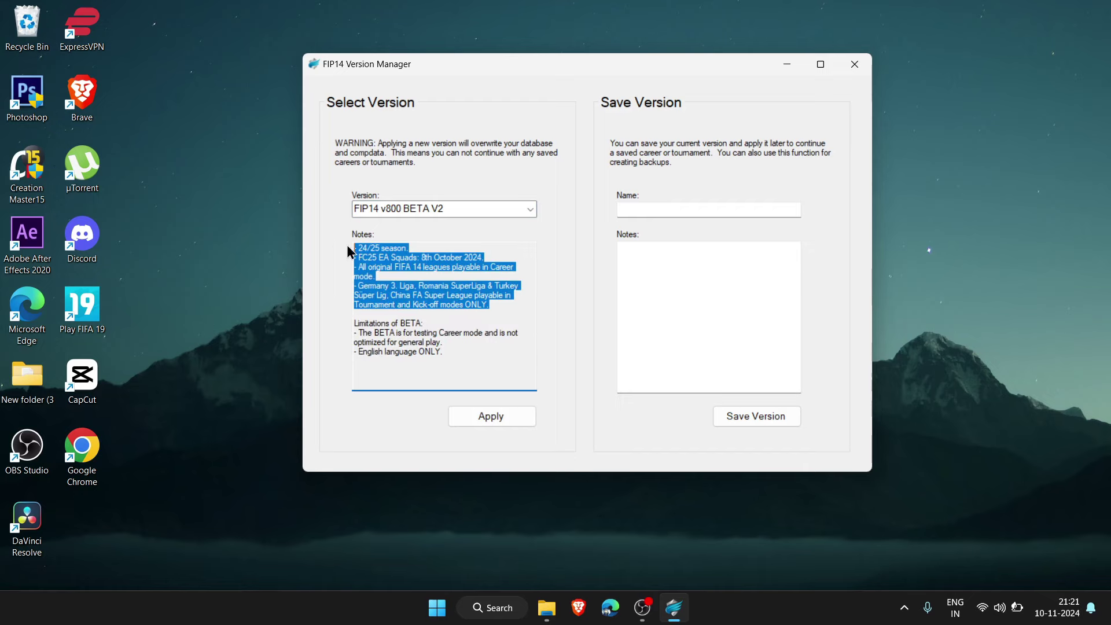
click(447, 257)
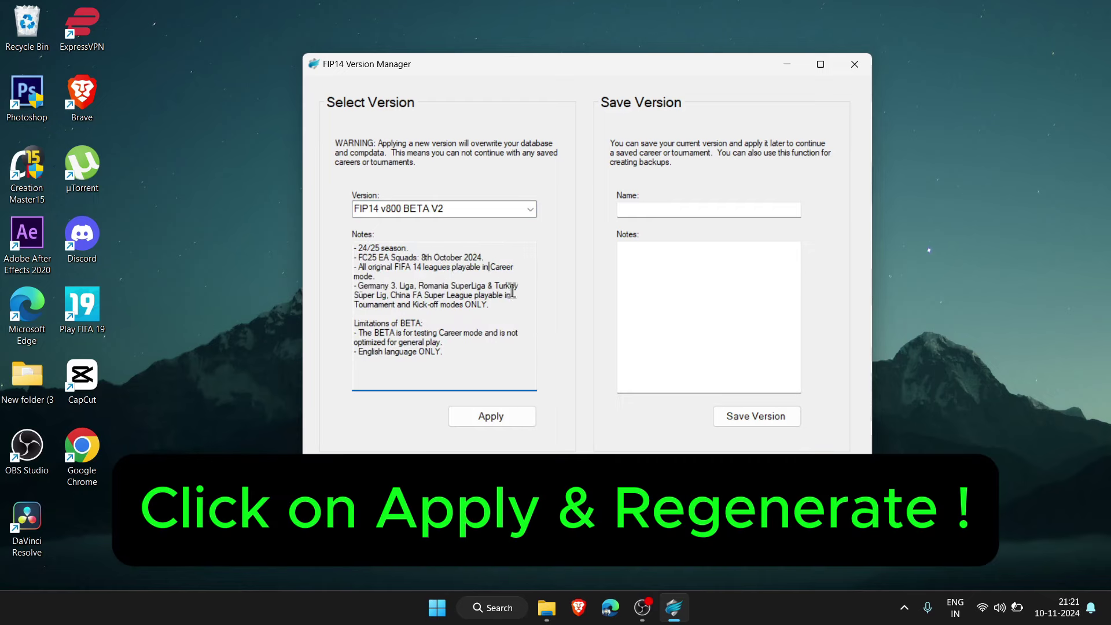
Step: Apply the FIP14 v800 BETA V2 version to the game and close the version manager
click(496, 427)
click(589, 354)
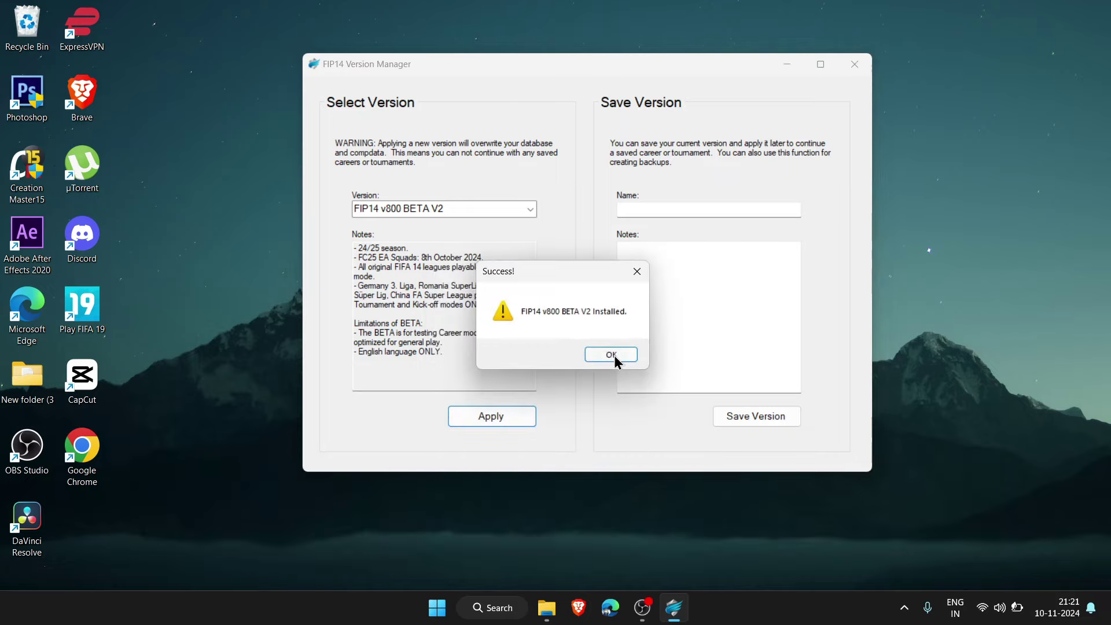
click(614, 359)
click(855, 64)
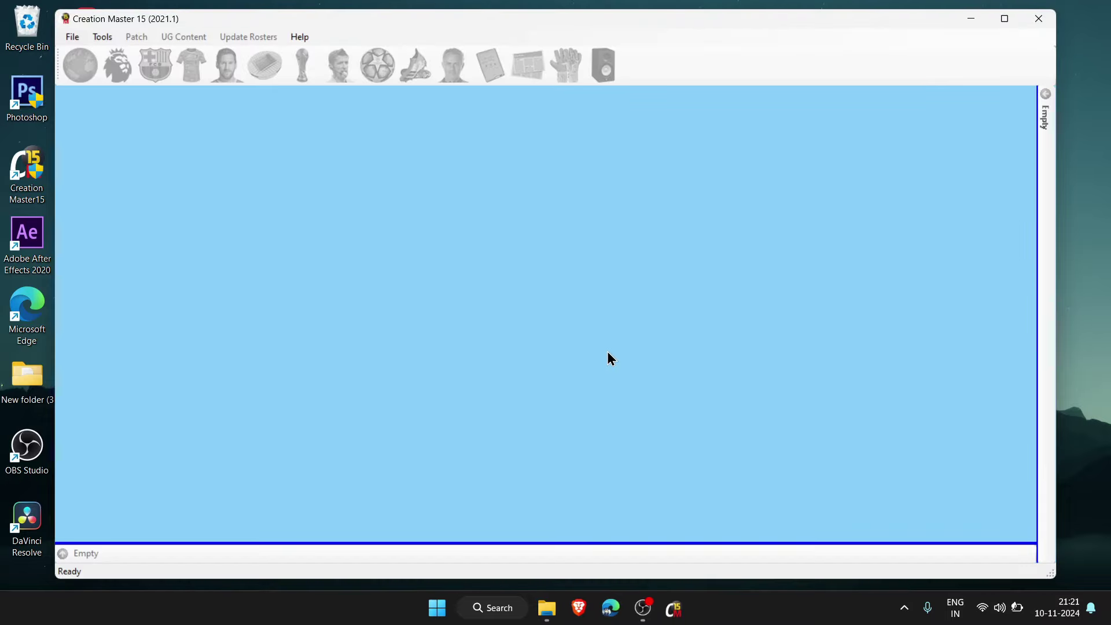
Step: In Creation Master 15, open a game with all files selected manually, using FIFA 14 HBZ in C:\Games as the root folder
drag(624, 22, 624, 3)
click(16, 25)
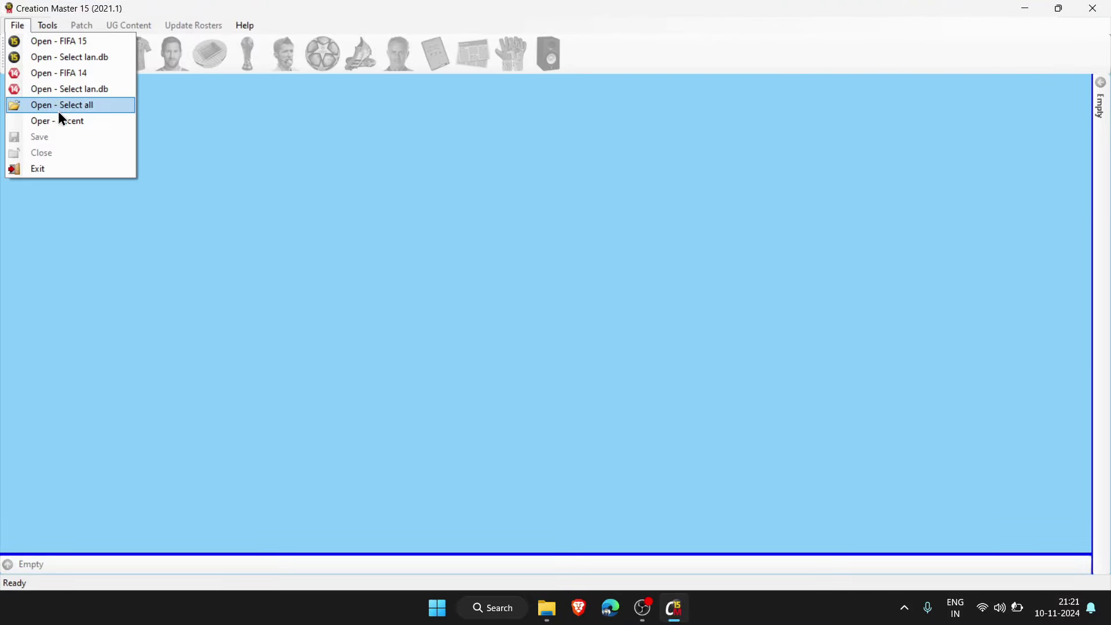
click(73, 110)
drag(580, 193, 595, 143)
scroll(509, 315, down, 3)
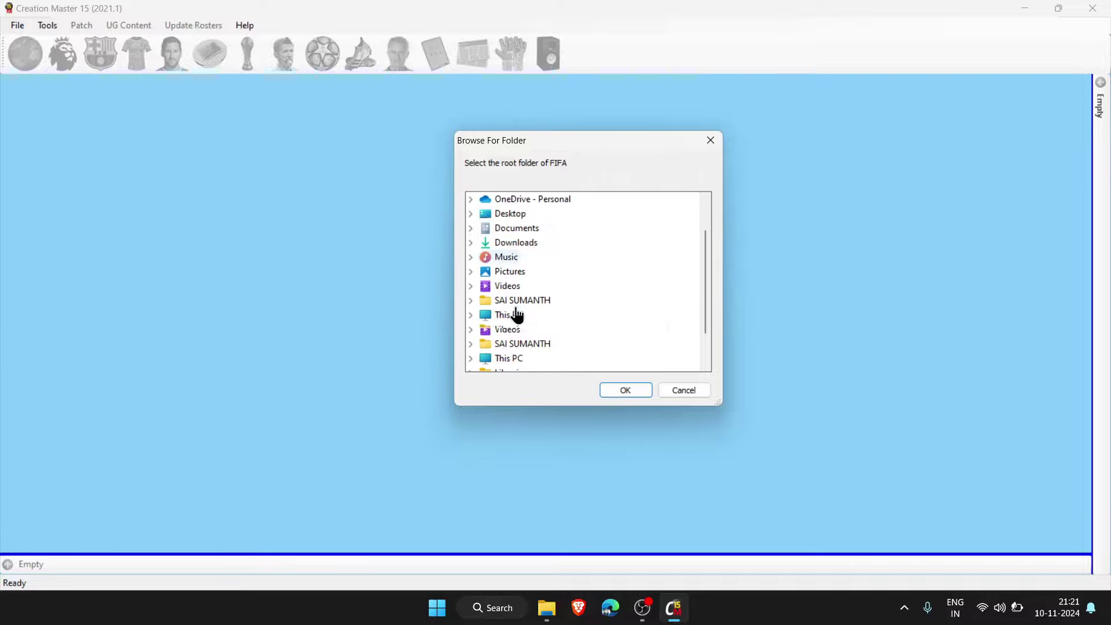
click(472, 272)
click(484, 285)
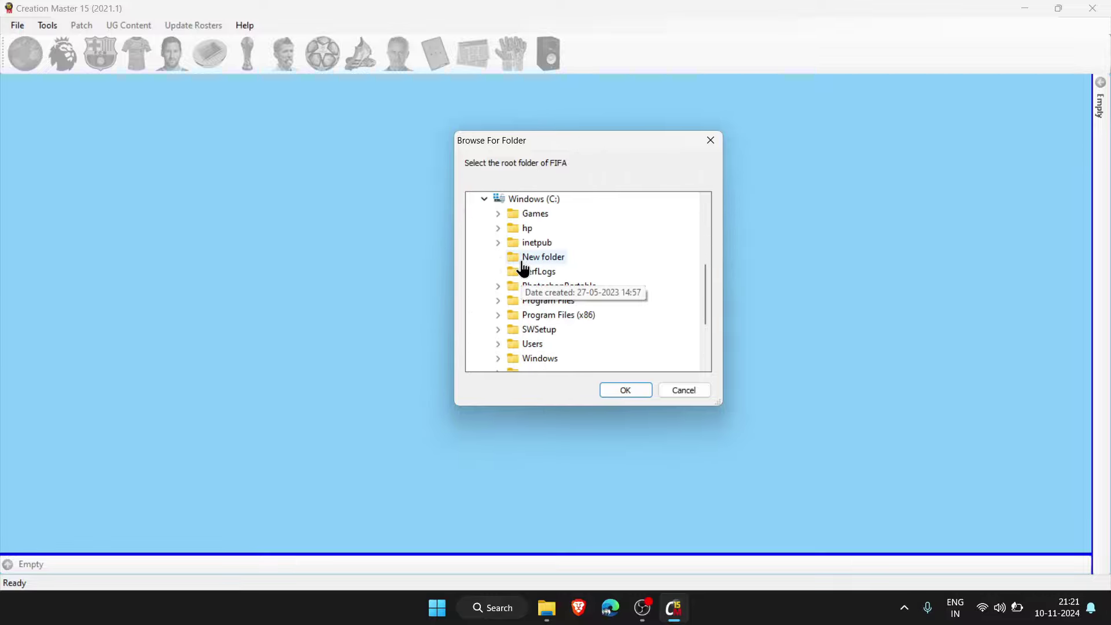
click(498, 213)
double_click(541, 227)
click(626, 391)
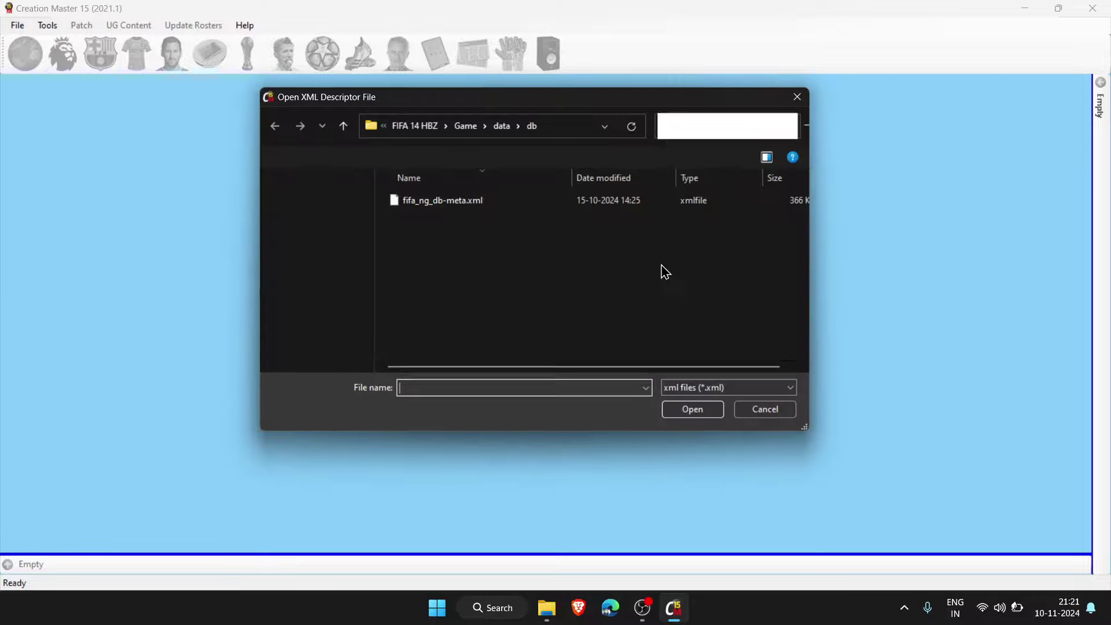
Step: Load the fifa_ng_db-meta.xml descriptor and the fifa_ng_db database, with eng_us as the language database
double_click(589, 202)
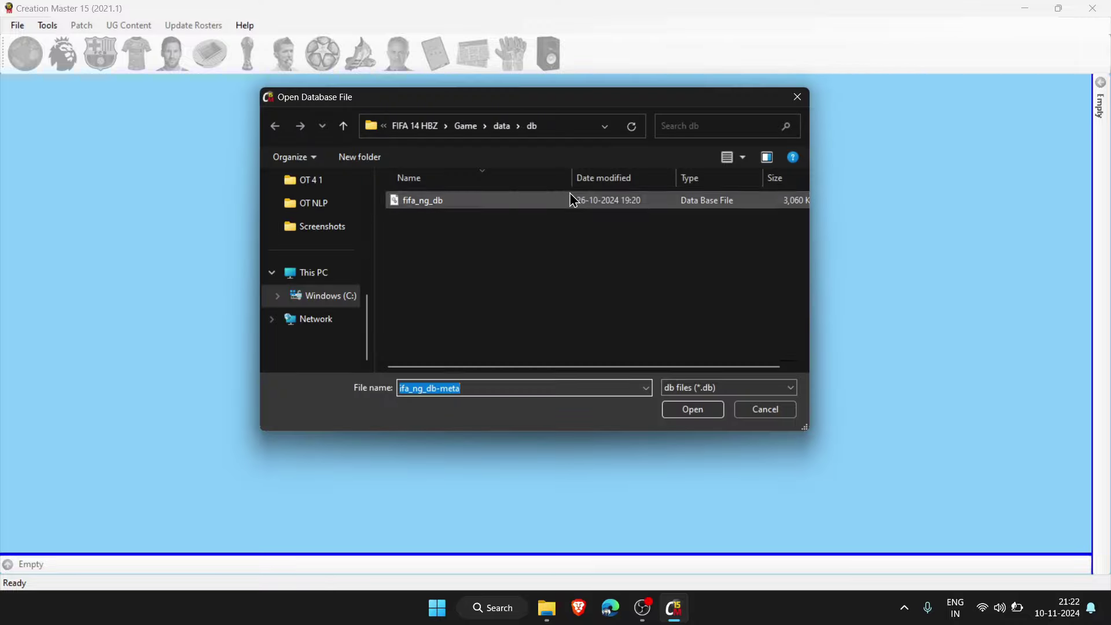
double_click(570, 193)
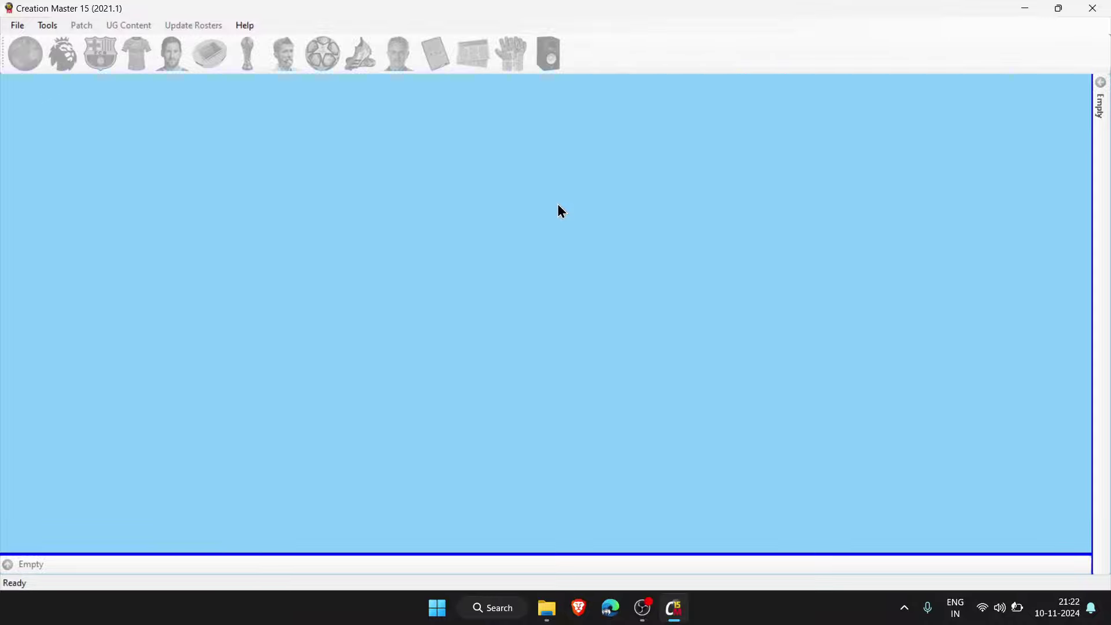
scroll(585, 236, down, 2)
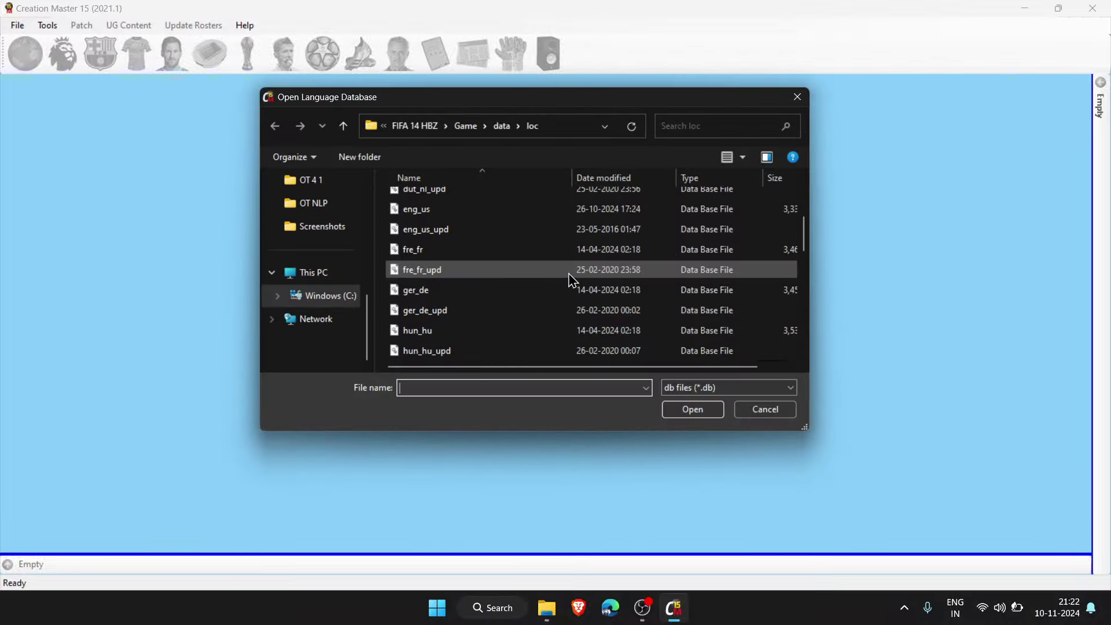
scroll(568, 280, up, 1)
double_click(558, 262)
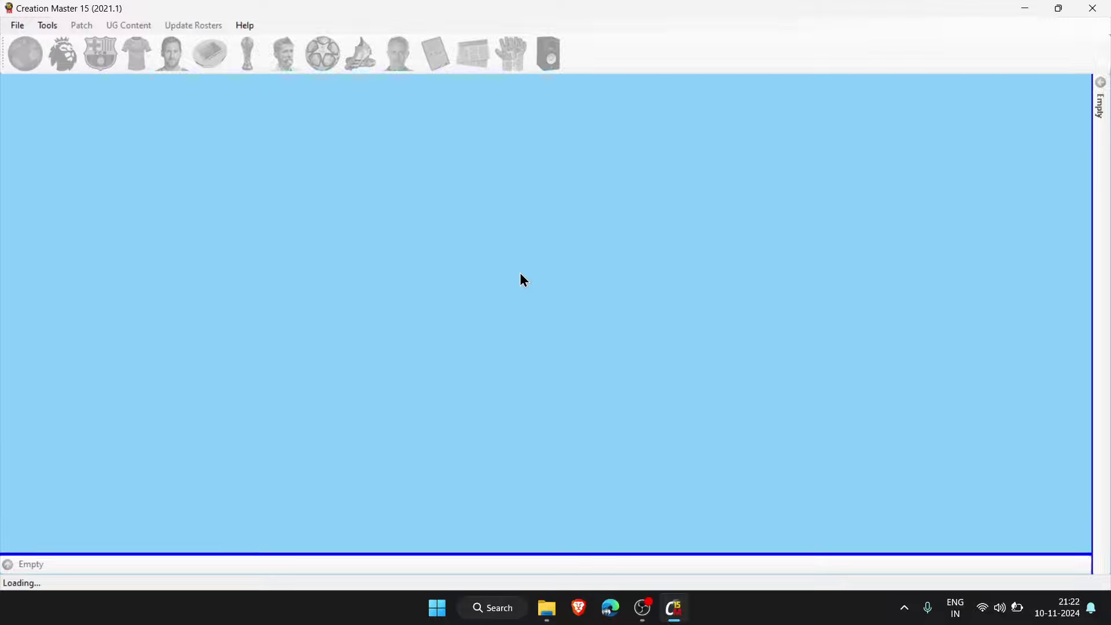
Step: Regenerate the BH files for the loaded FIFA 14 HBZ game
click(48, 26)
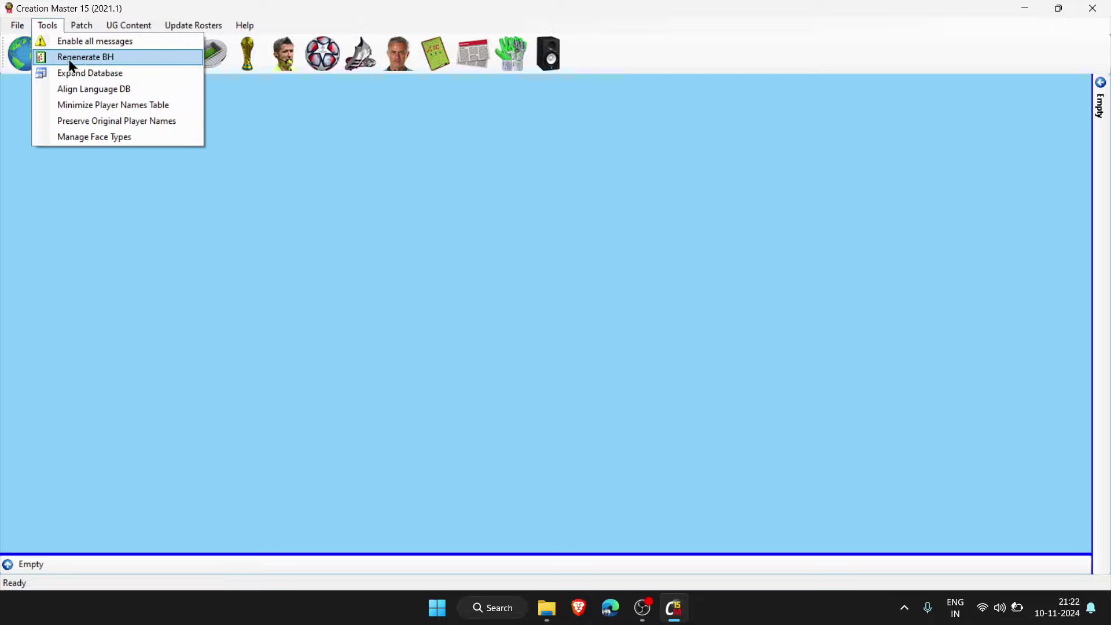
click(107, 60)
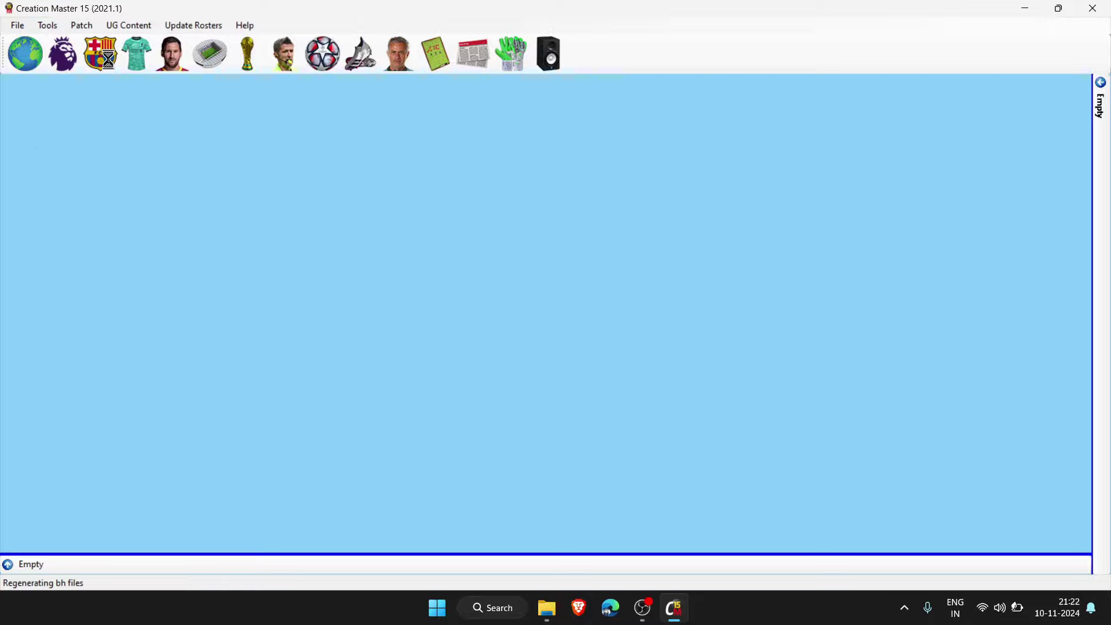